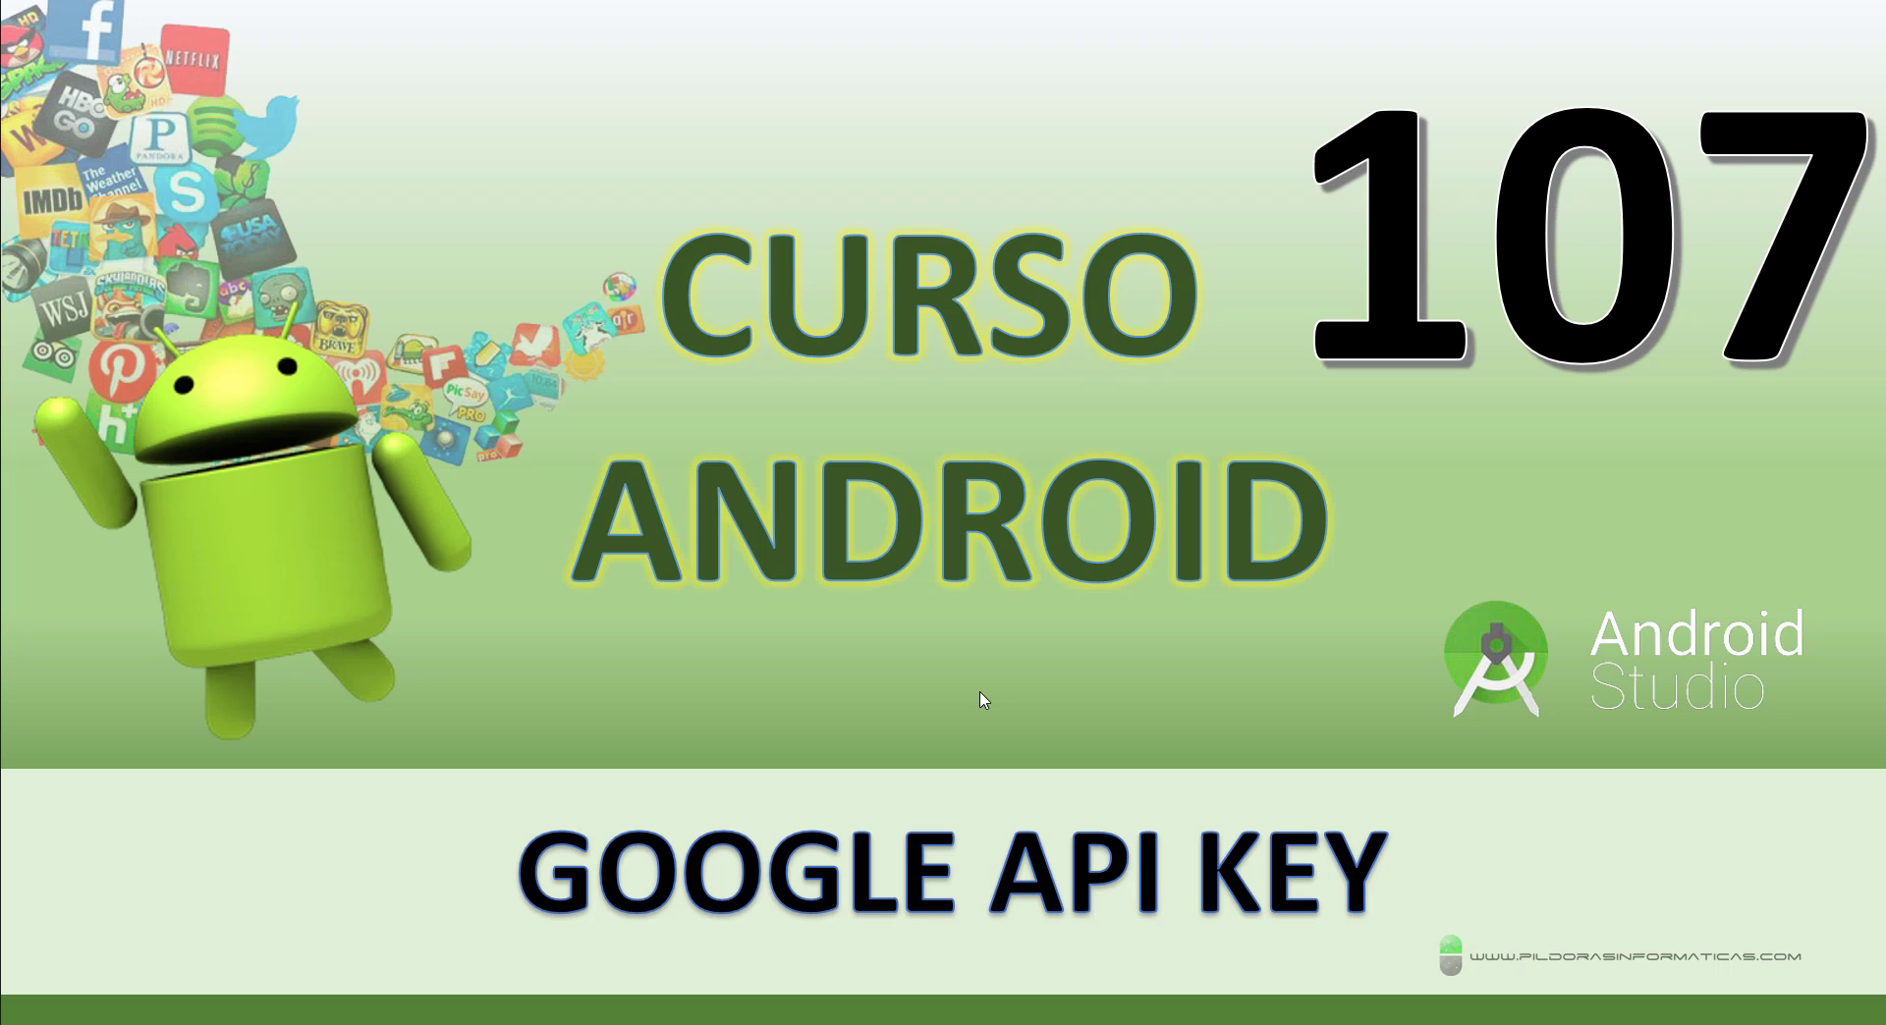
# Step: Advance to the 'Veremos en este vídeo….' agenda slide and ink-mark 'API key', 'Google maps' and 'tus apps'
pyautogui.click(1105, 657)
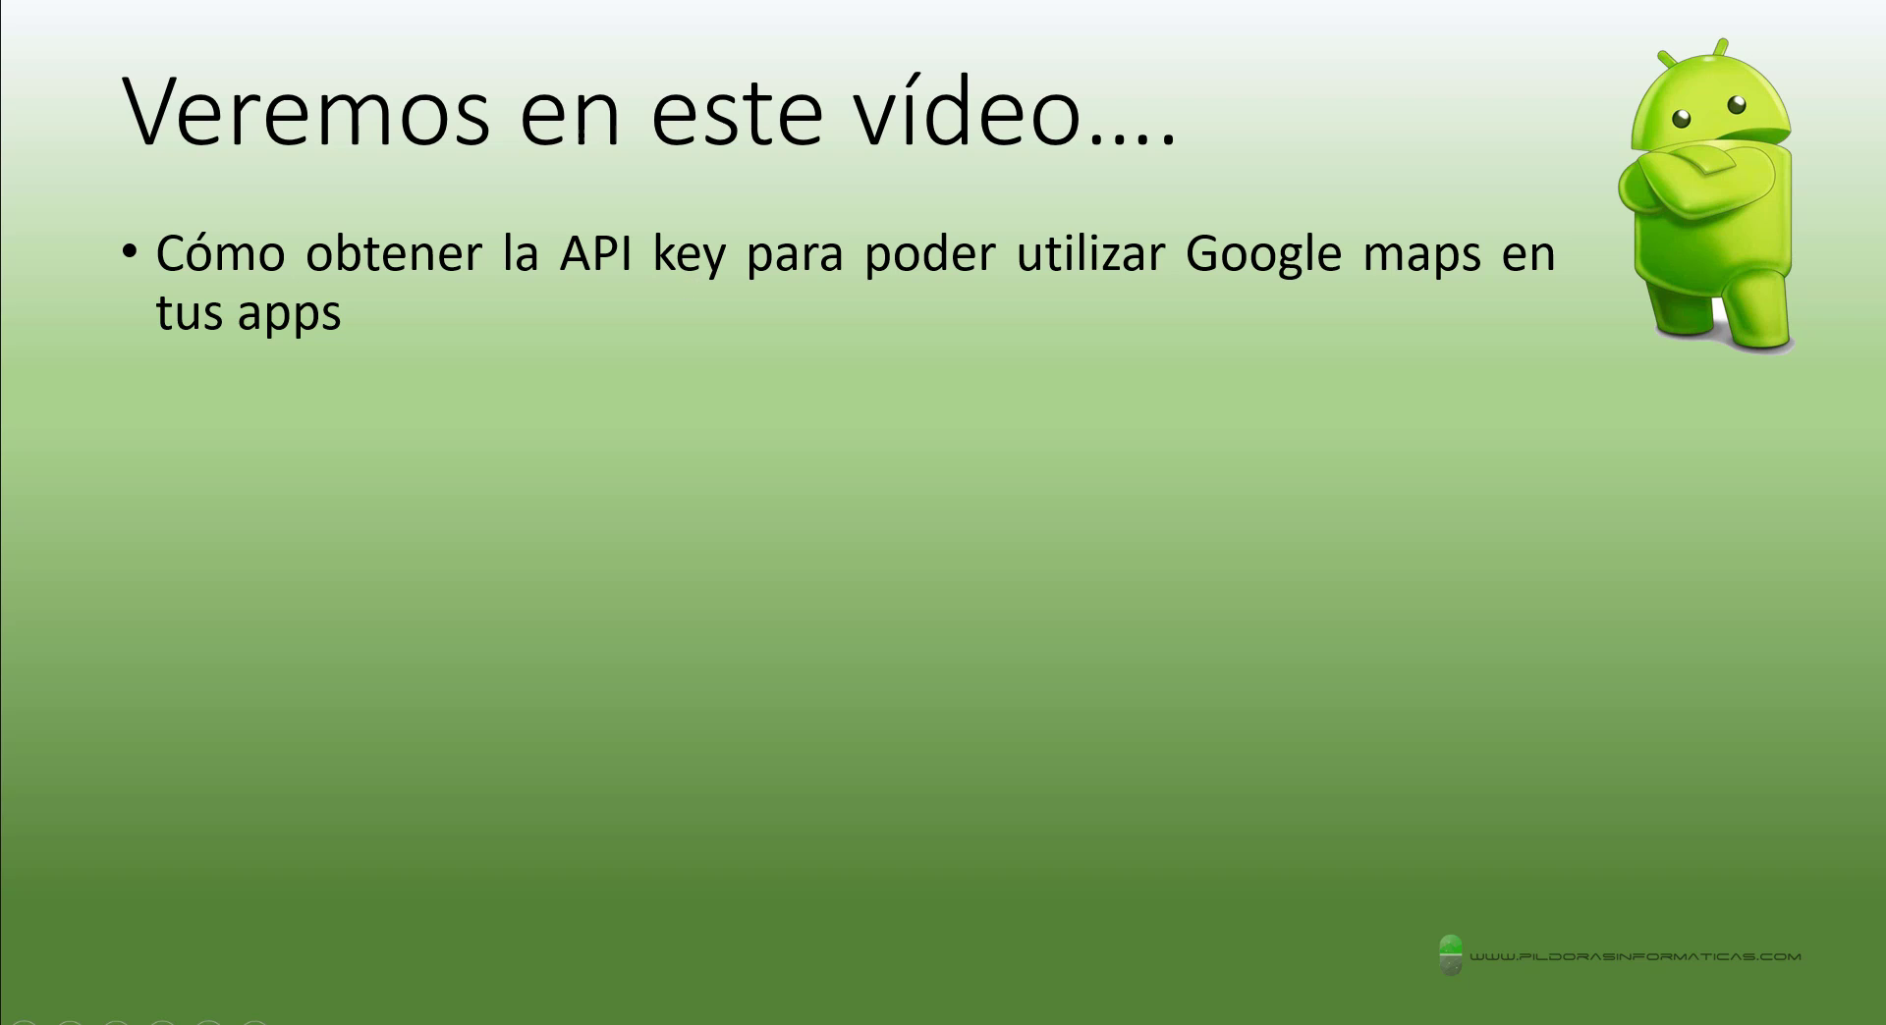
pyautogui.moveTo(565, 280); pyautogui.dragTo(685, 283)
pyautogui.moveTo(1202, 284); pyautogui.dragTo(1483, 284)
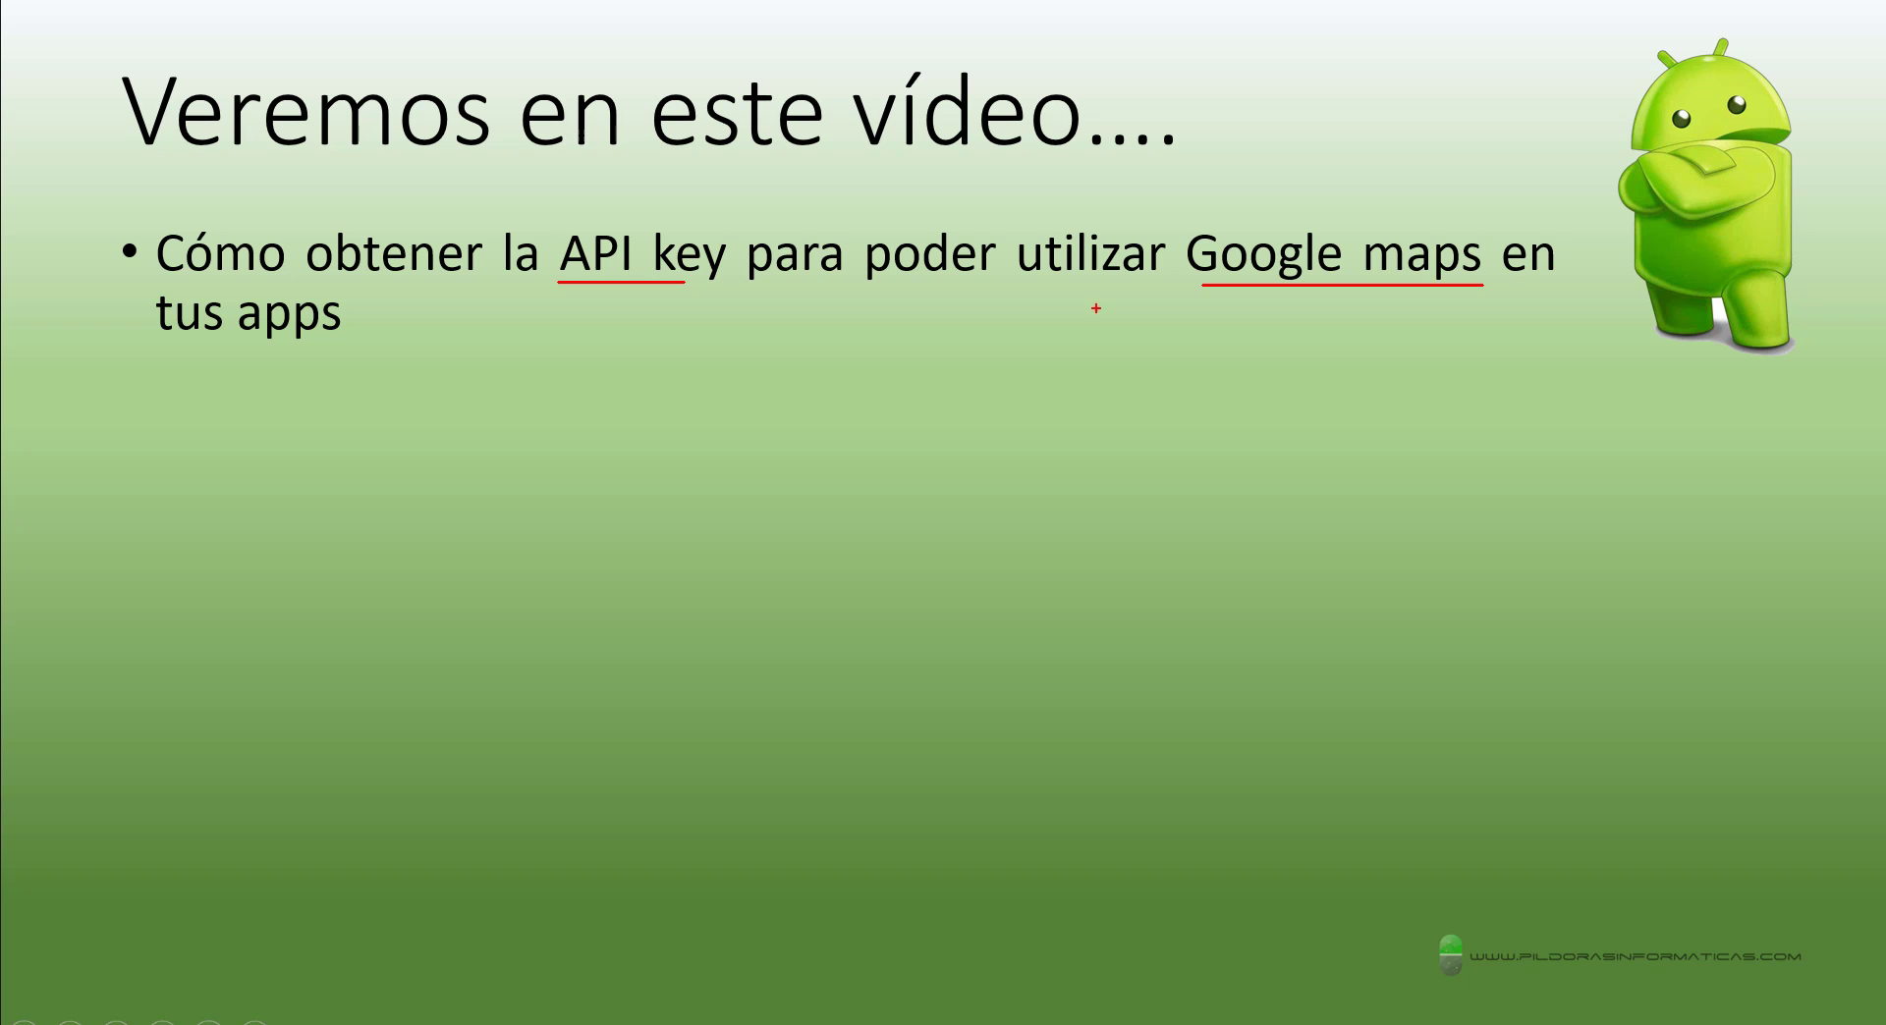
pyautogui.moveTo(350, 343); pyautogui.dragTo(491, 445)
# Step: Add an underlined 'cuenta google' text note, then erase all ink from the slide
pyautogui.moveTo(741, 503); pyautogui.dragTo(741, 548)
pyautogui.write('cuentas')
pyautogui.press('BackSpace')
pyautogui.press('BackSpace')
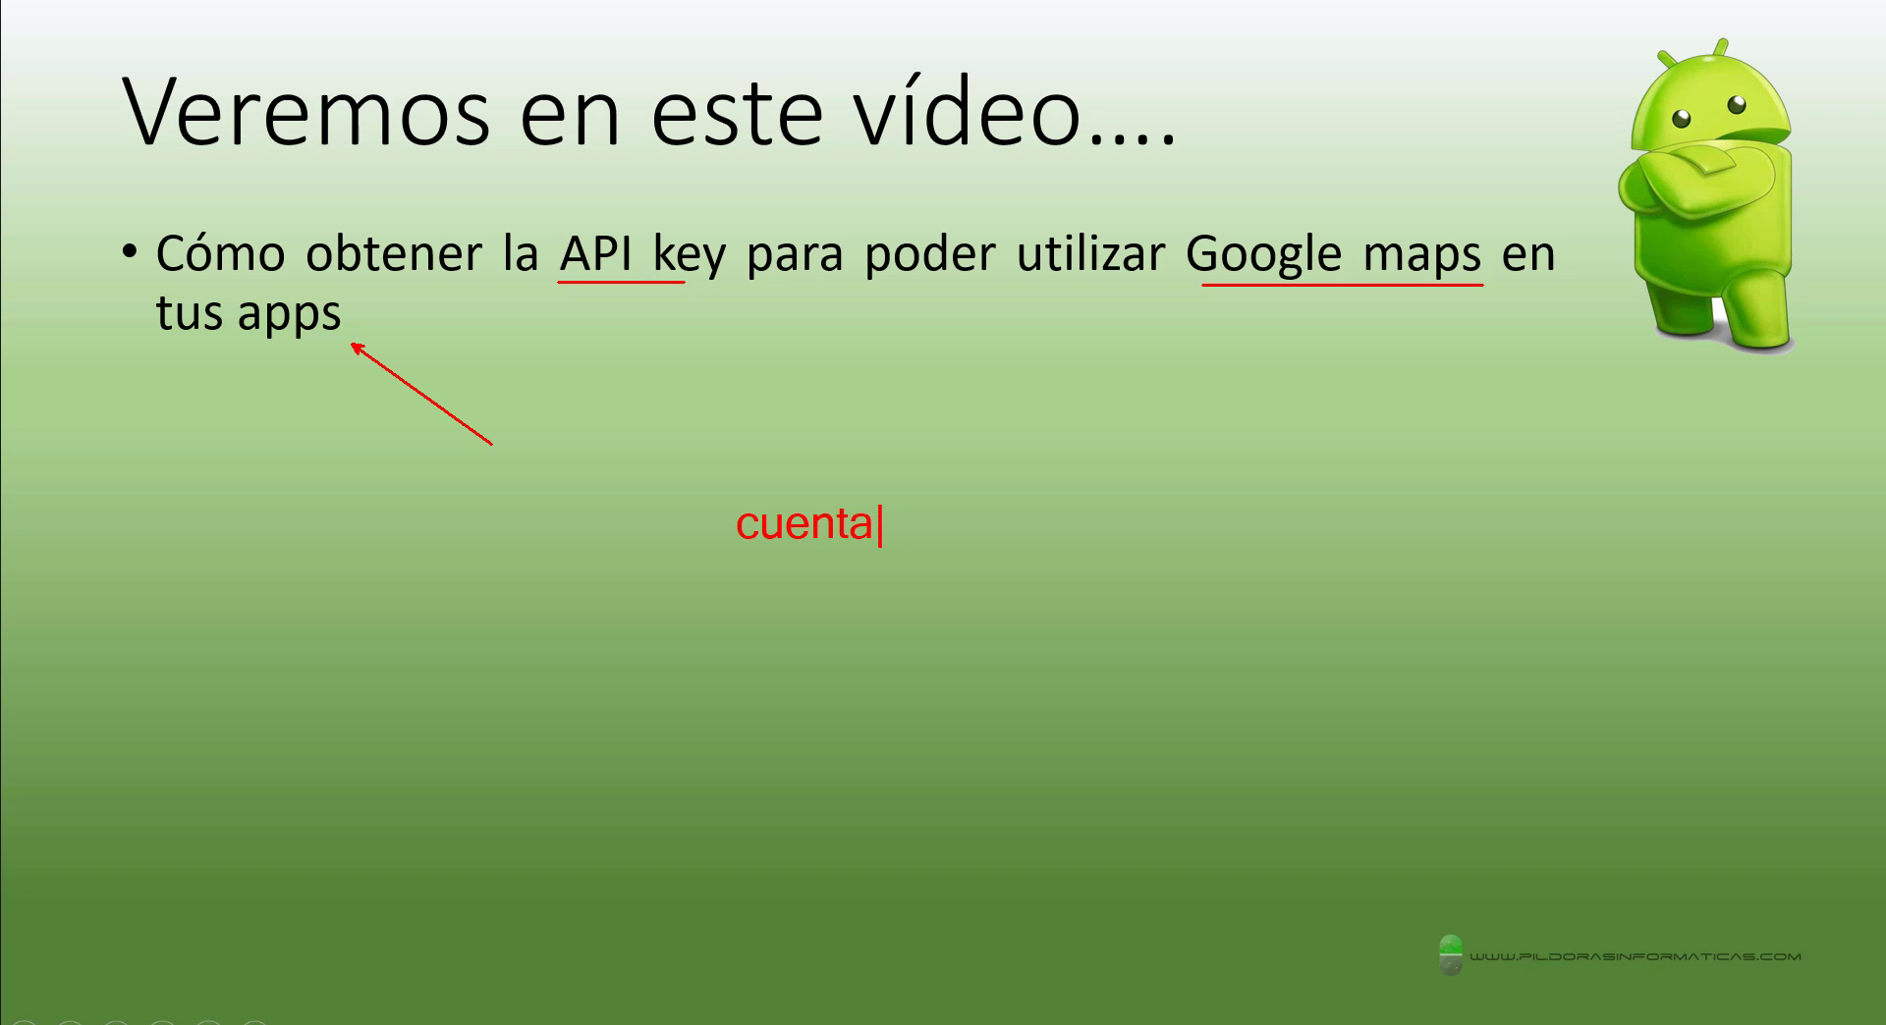
pyautogui.write('google')
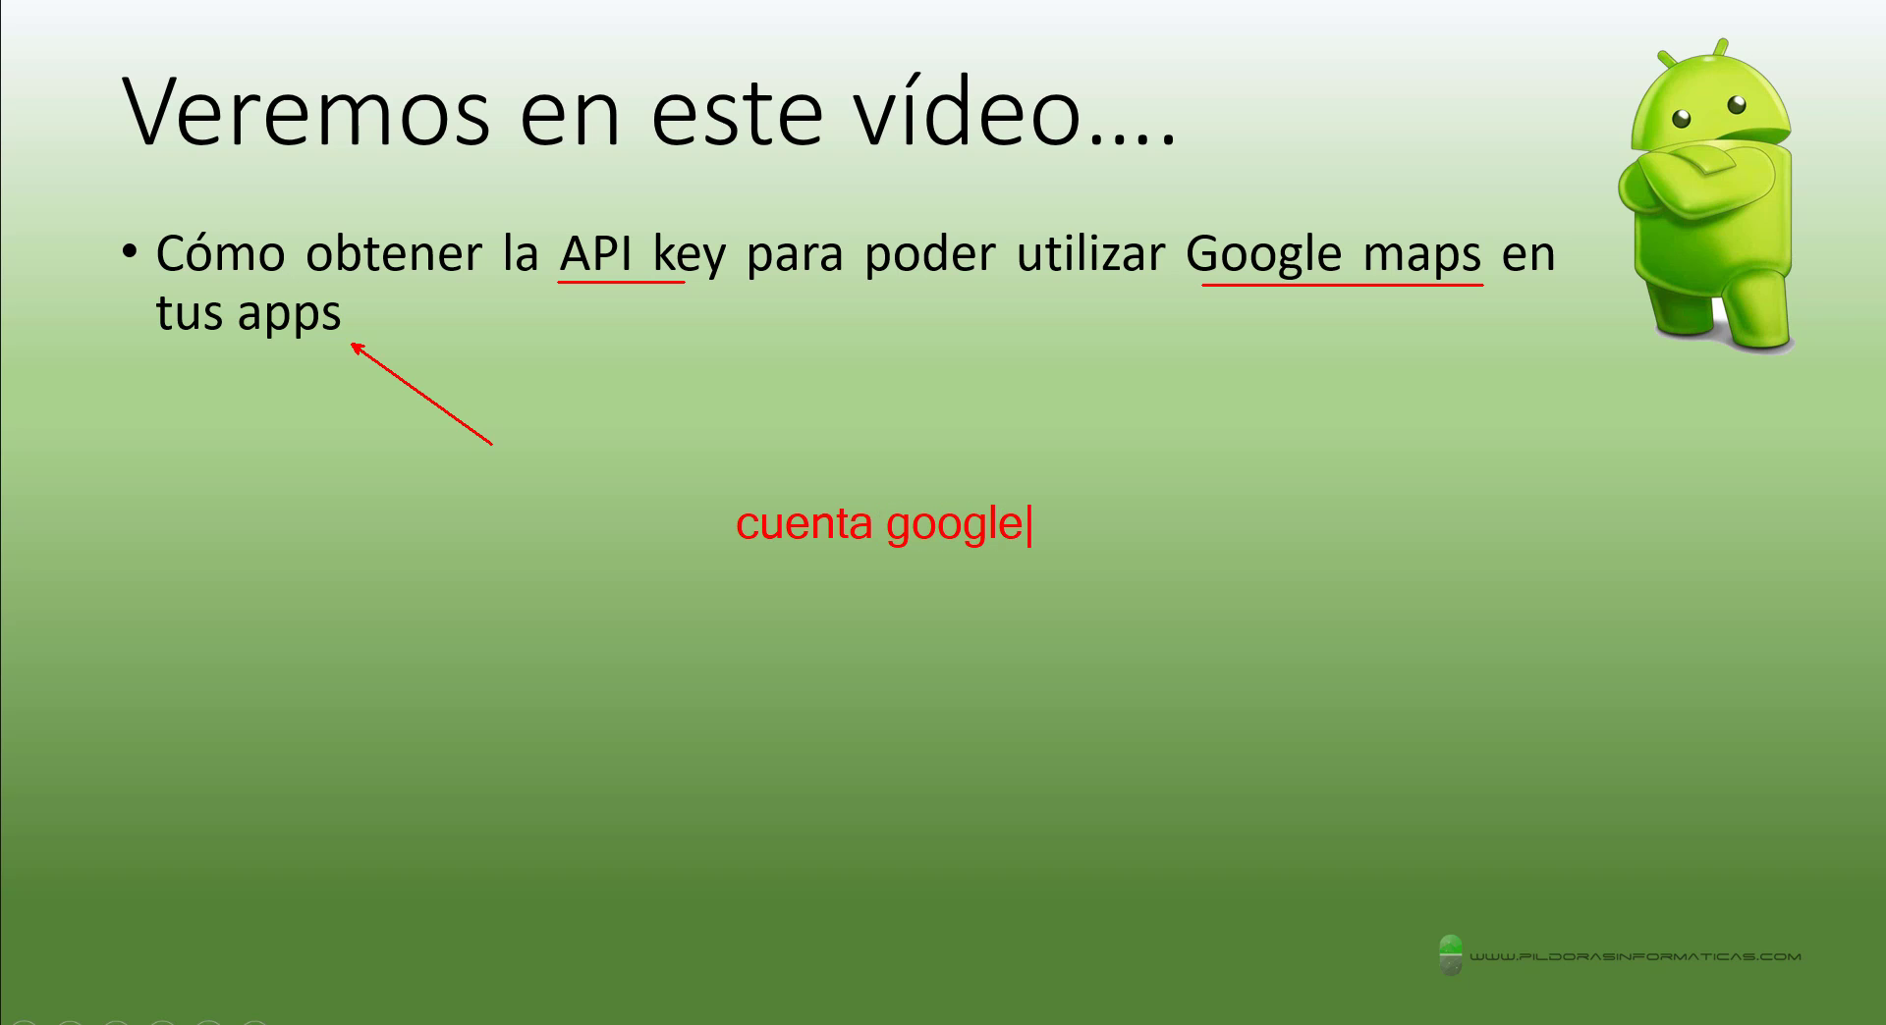
pyautogui.moveTo(730, 564); pyautogui.dragTo(1031, 564)
pyautogui.press('e')
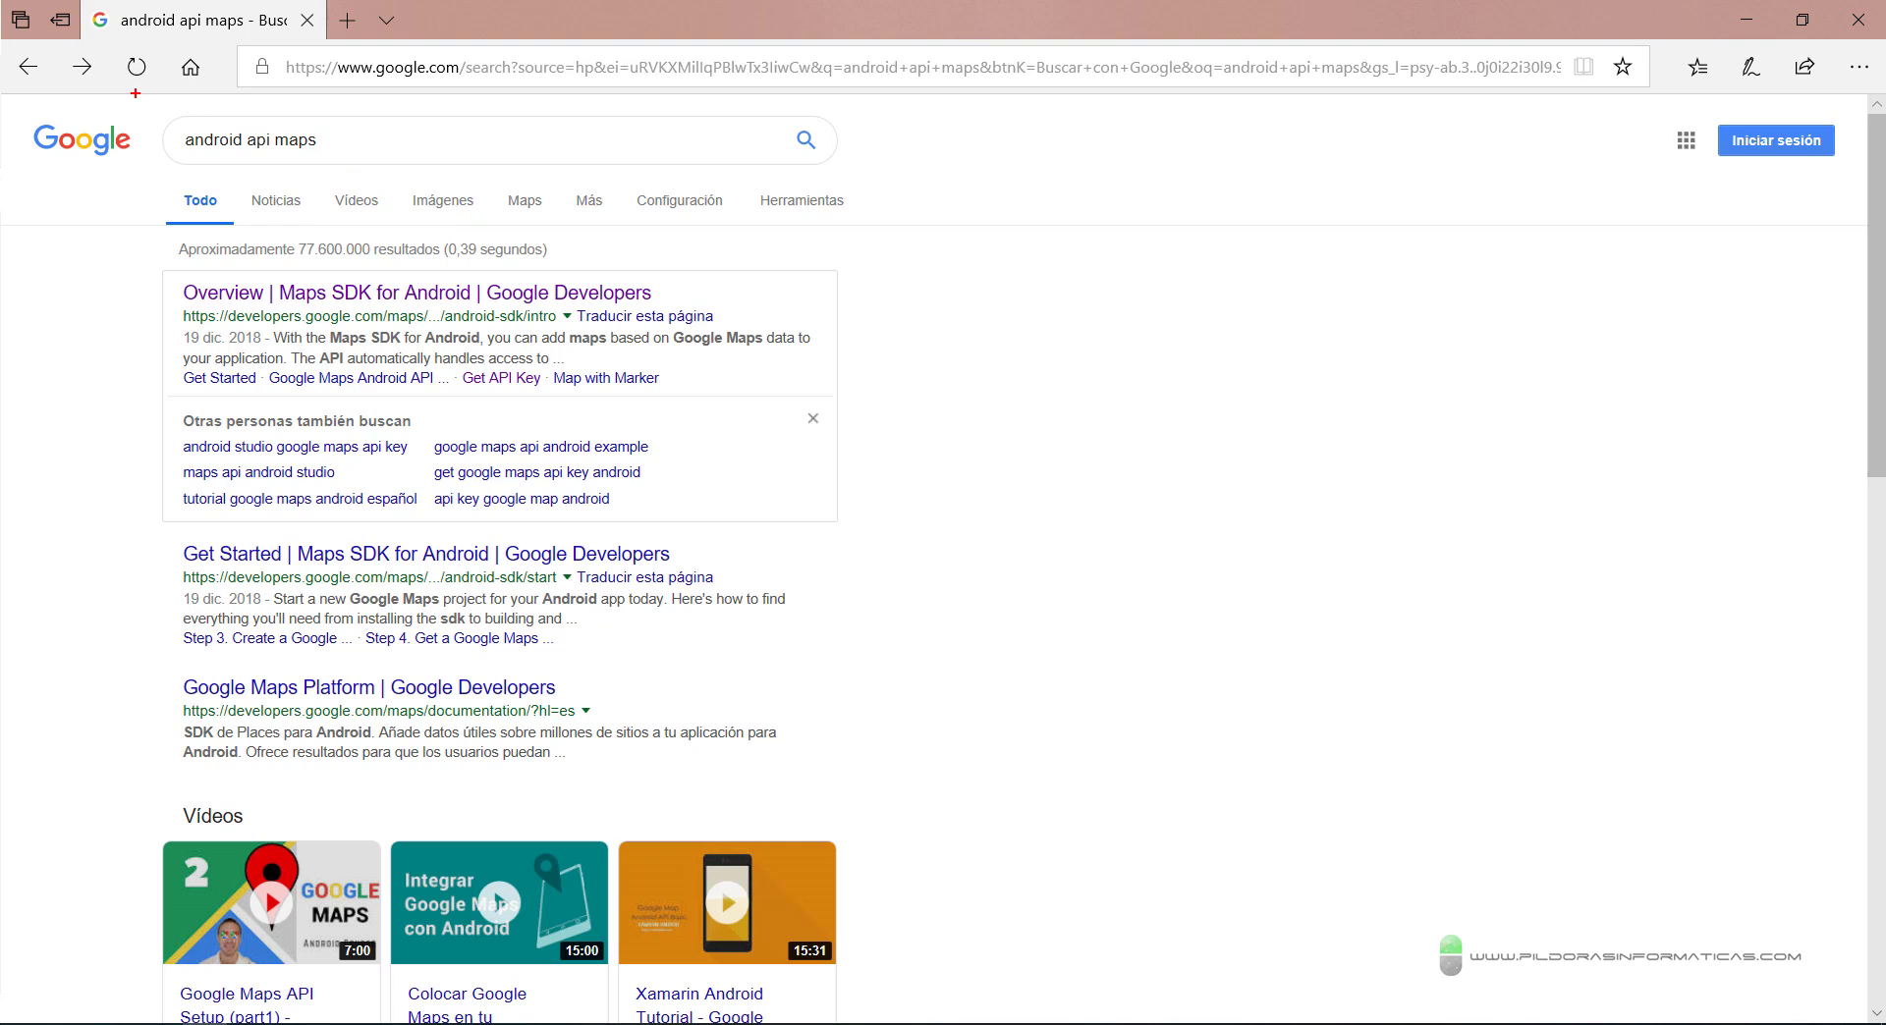
# Step: Box and arrow the 'android api maps' query and the Maps SDK for Android overview result, then clear the ink
pyautogui.moveTo(146, 101); pyautogui.dragTo(945, 169)
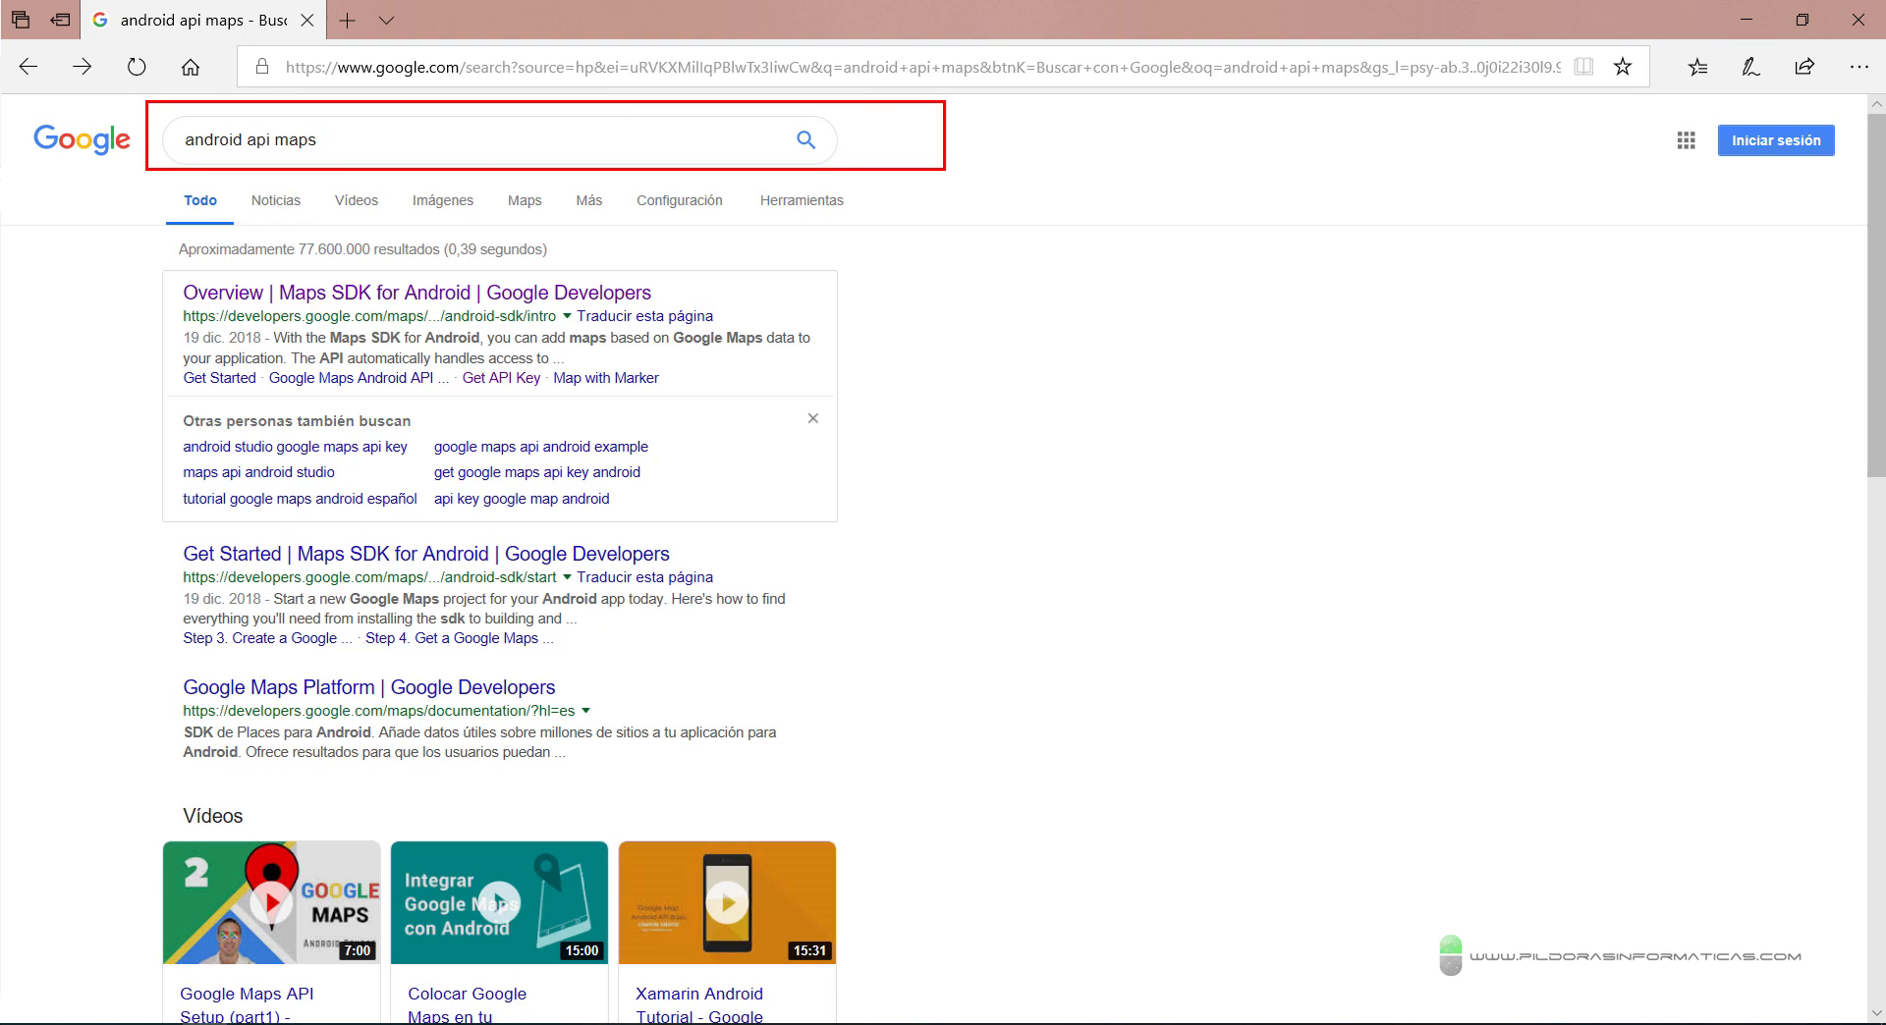
pyautogui.moveTo(352, 138); pyautogui.dragTo(433, 95)
pyautogui.moveTo(176, 269); pyautogui.dragTo(708, 297)
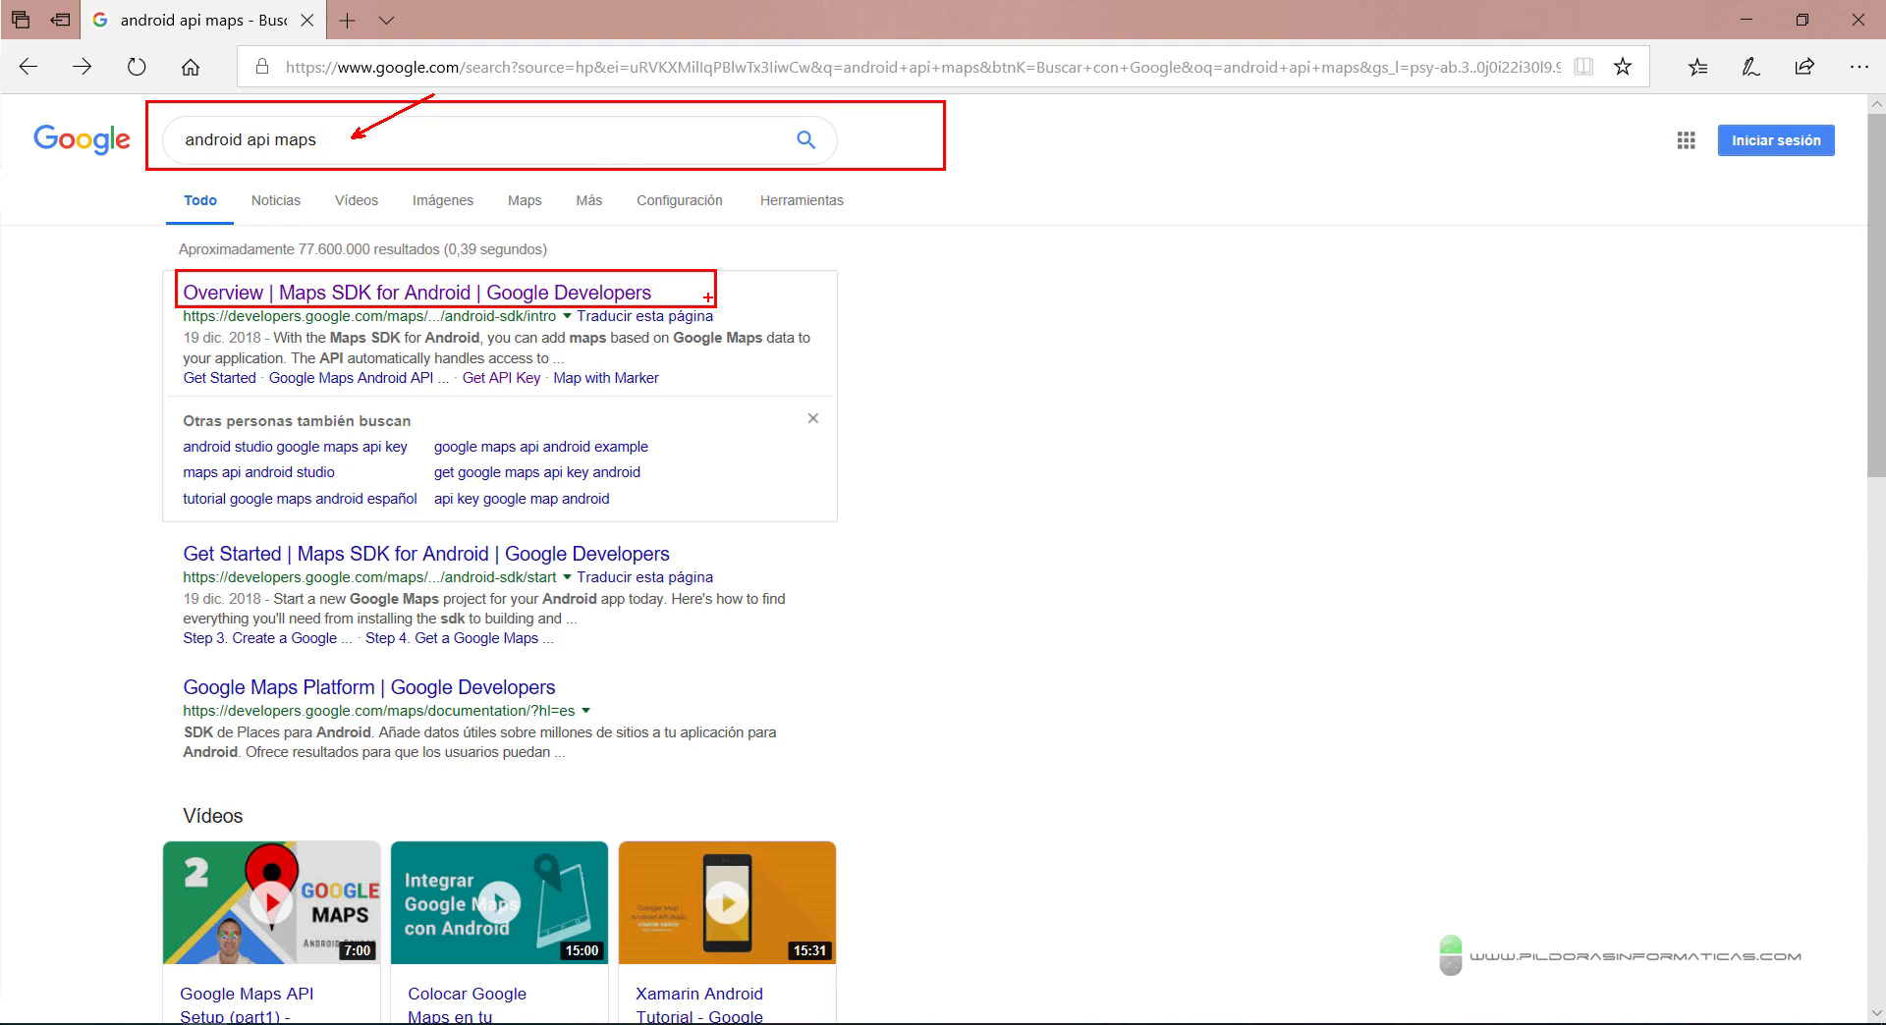
pyautogui.moveTo(581, 154); pyautogui.dragTo(677, 183)
pyautogui.press('Escape')
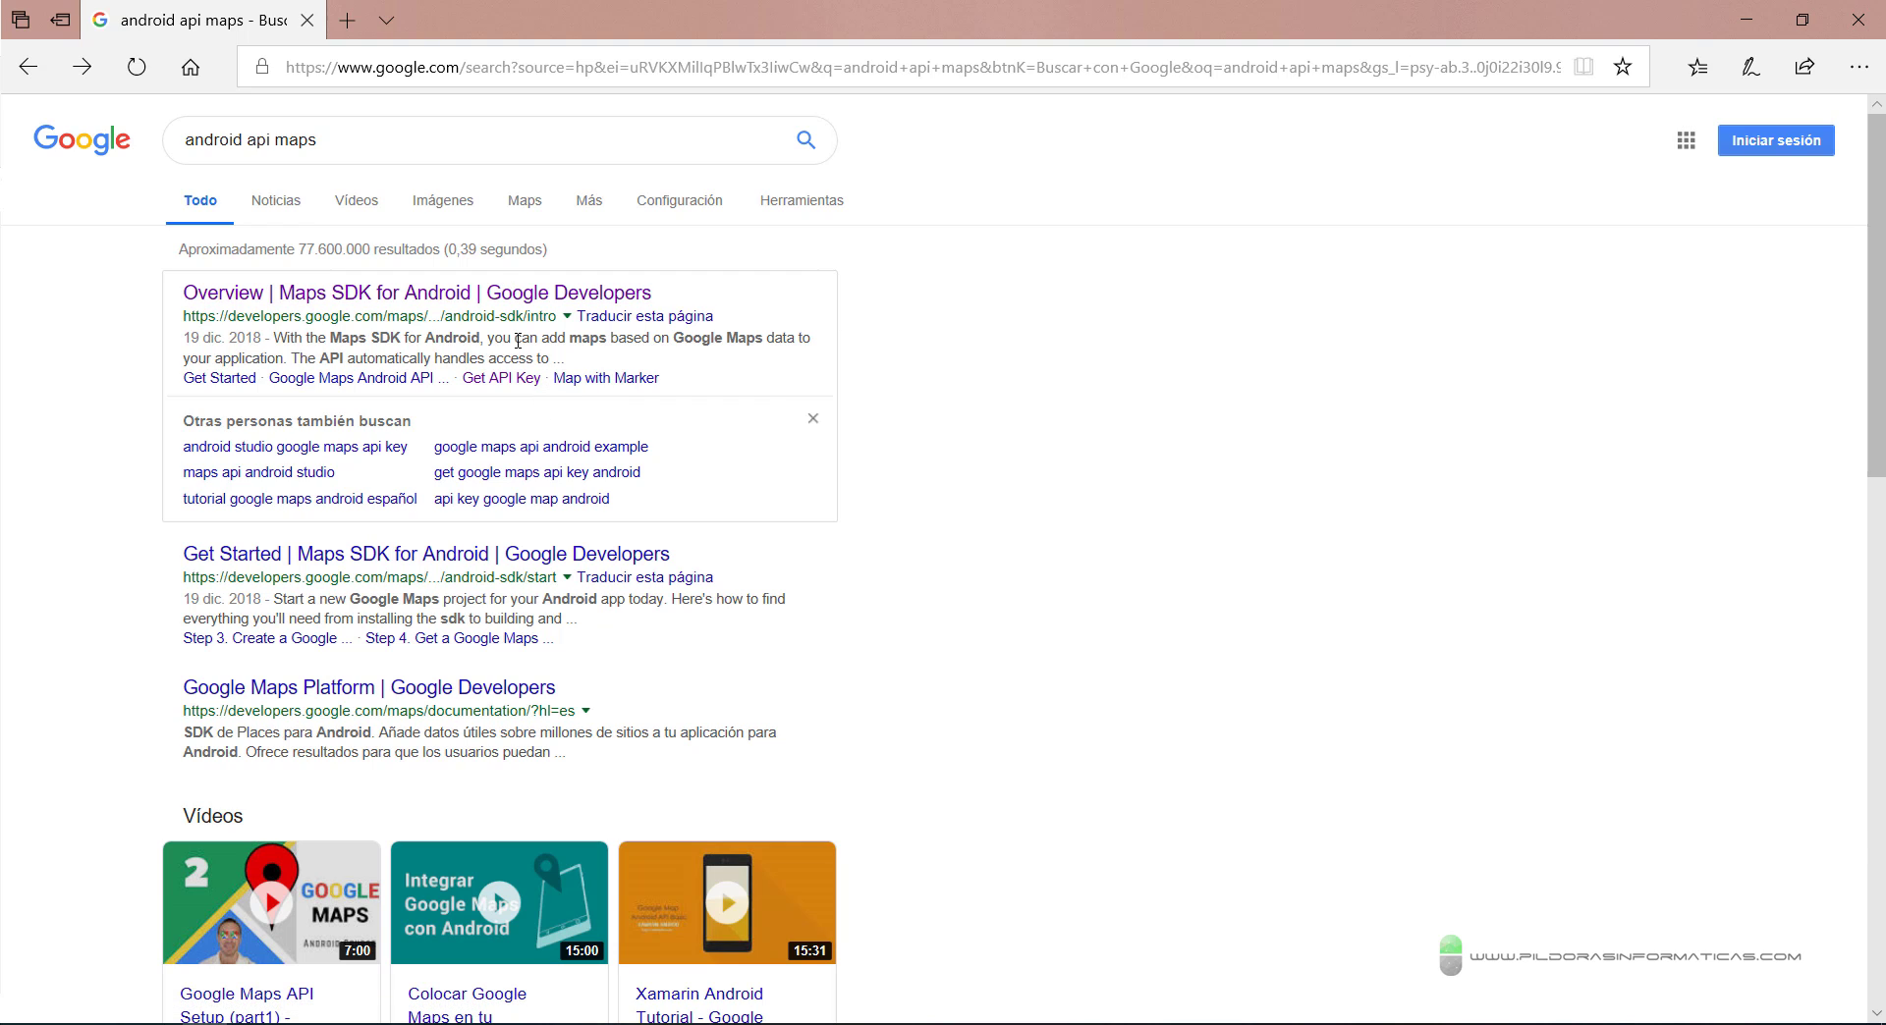
# Step: Open the Maps SDK for Android overview, then its Get API Key guide, down to the Quick guide
pyautogui.click(541, 295)
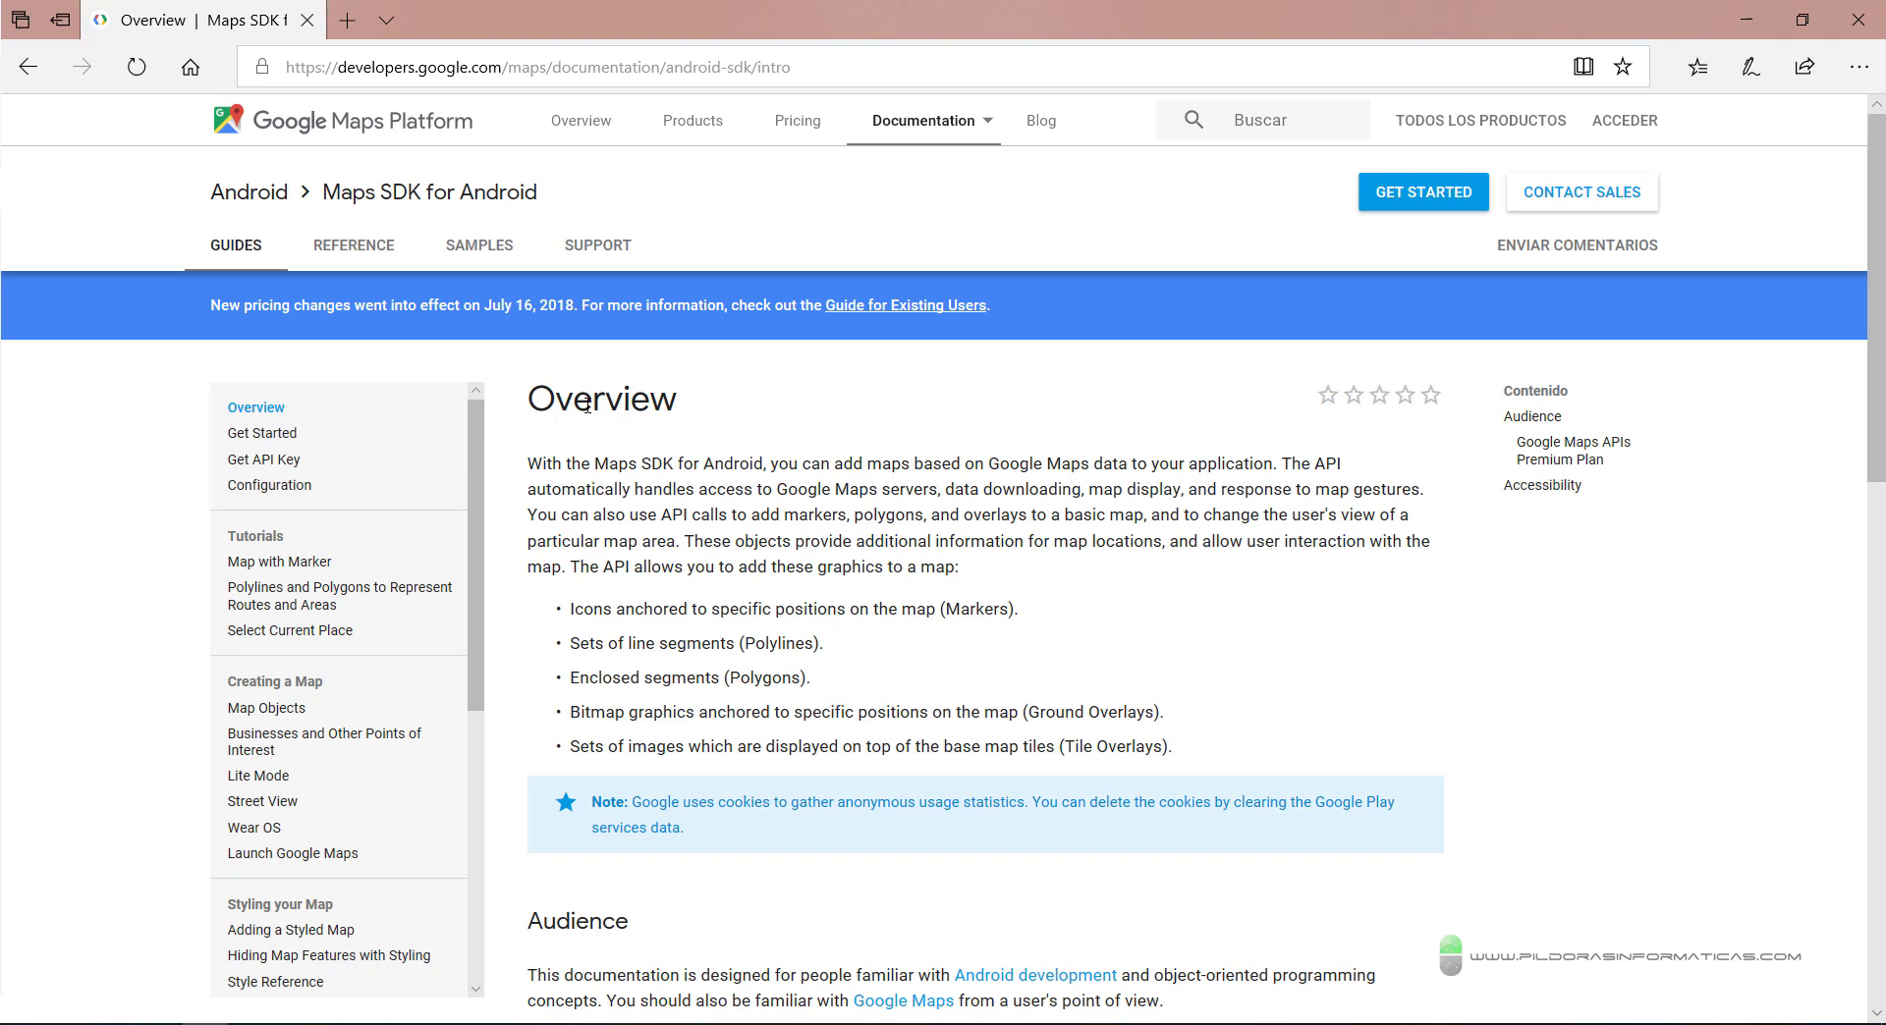
pyautogui.click(279, 461)
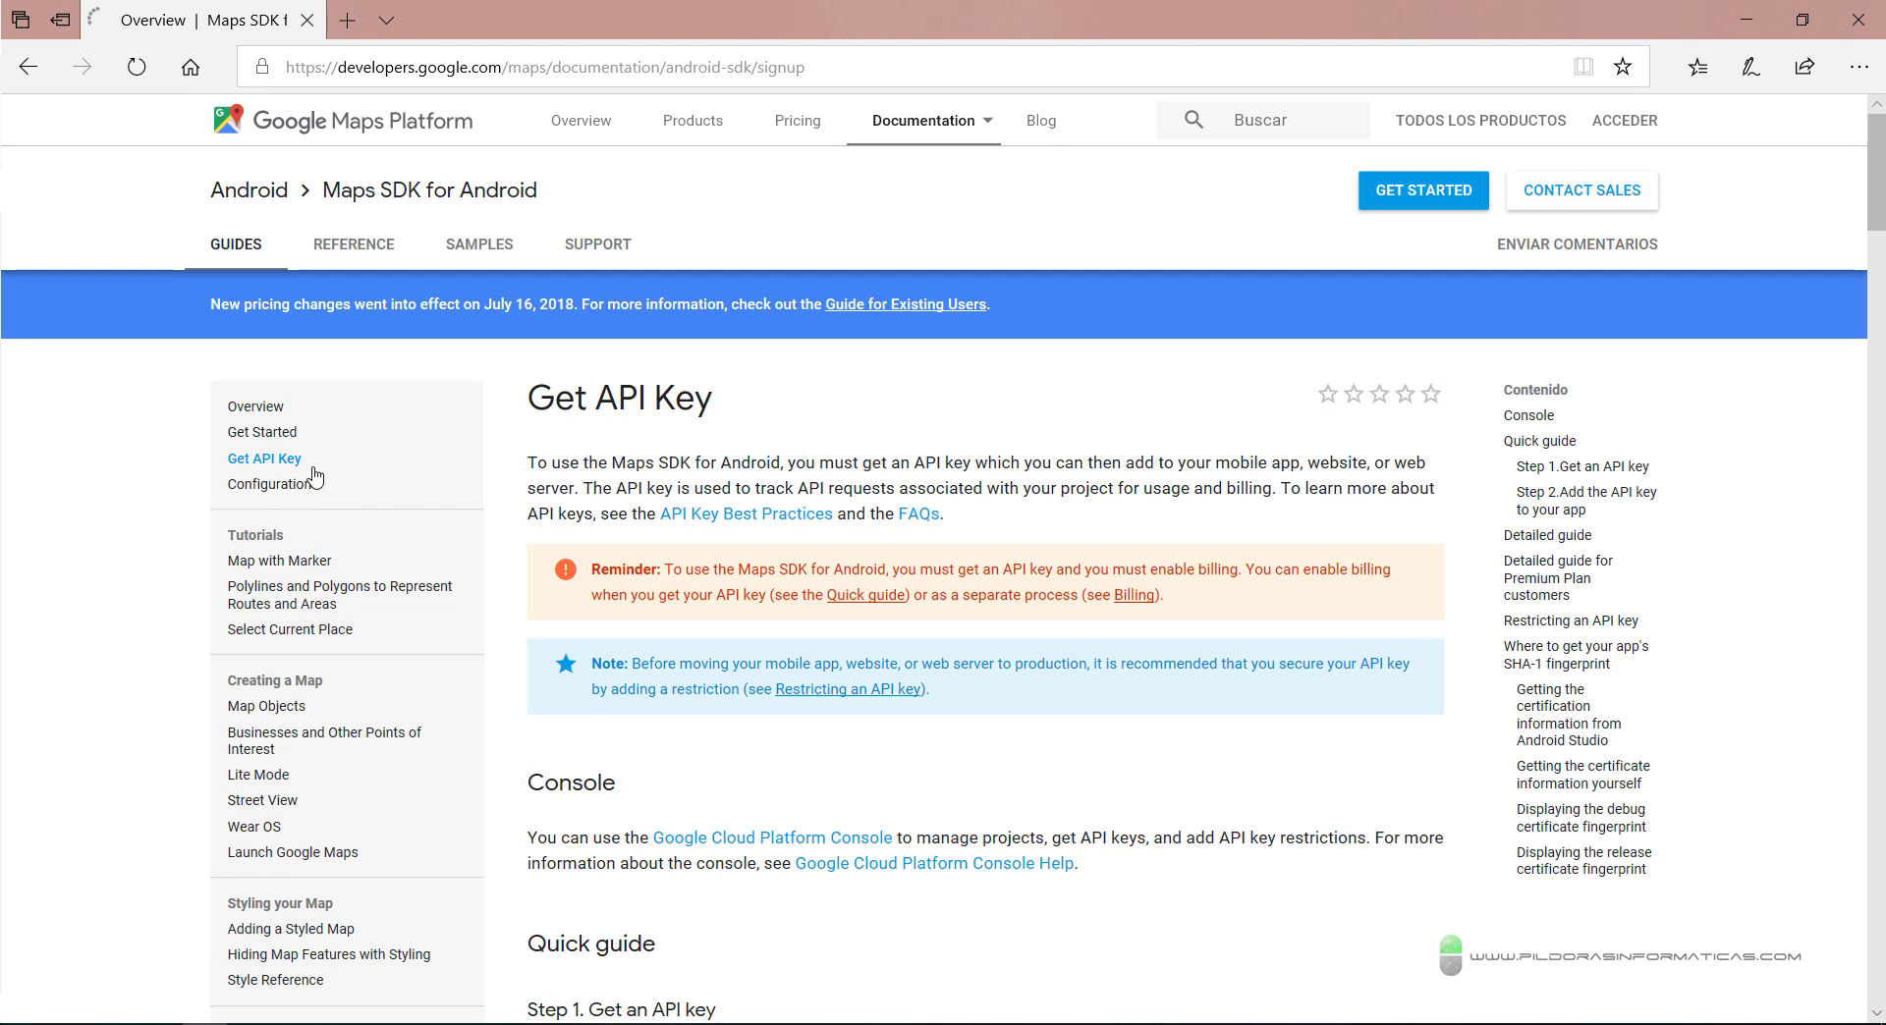
pyautogui.scroll(-1, 892, 508)
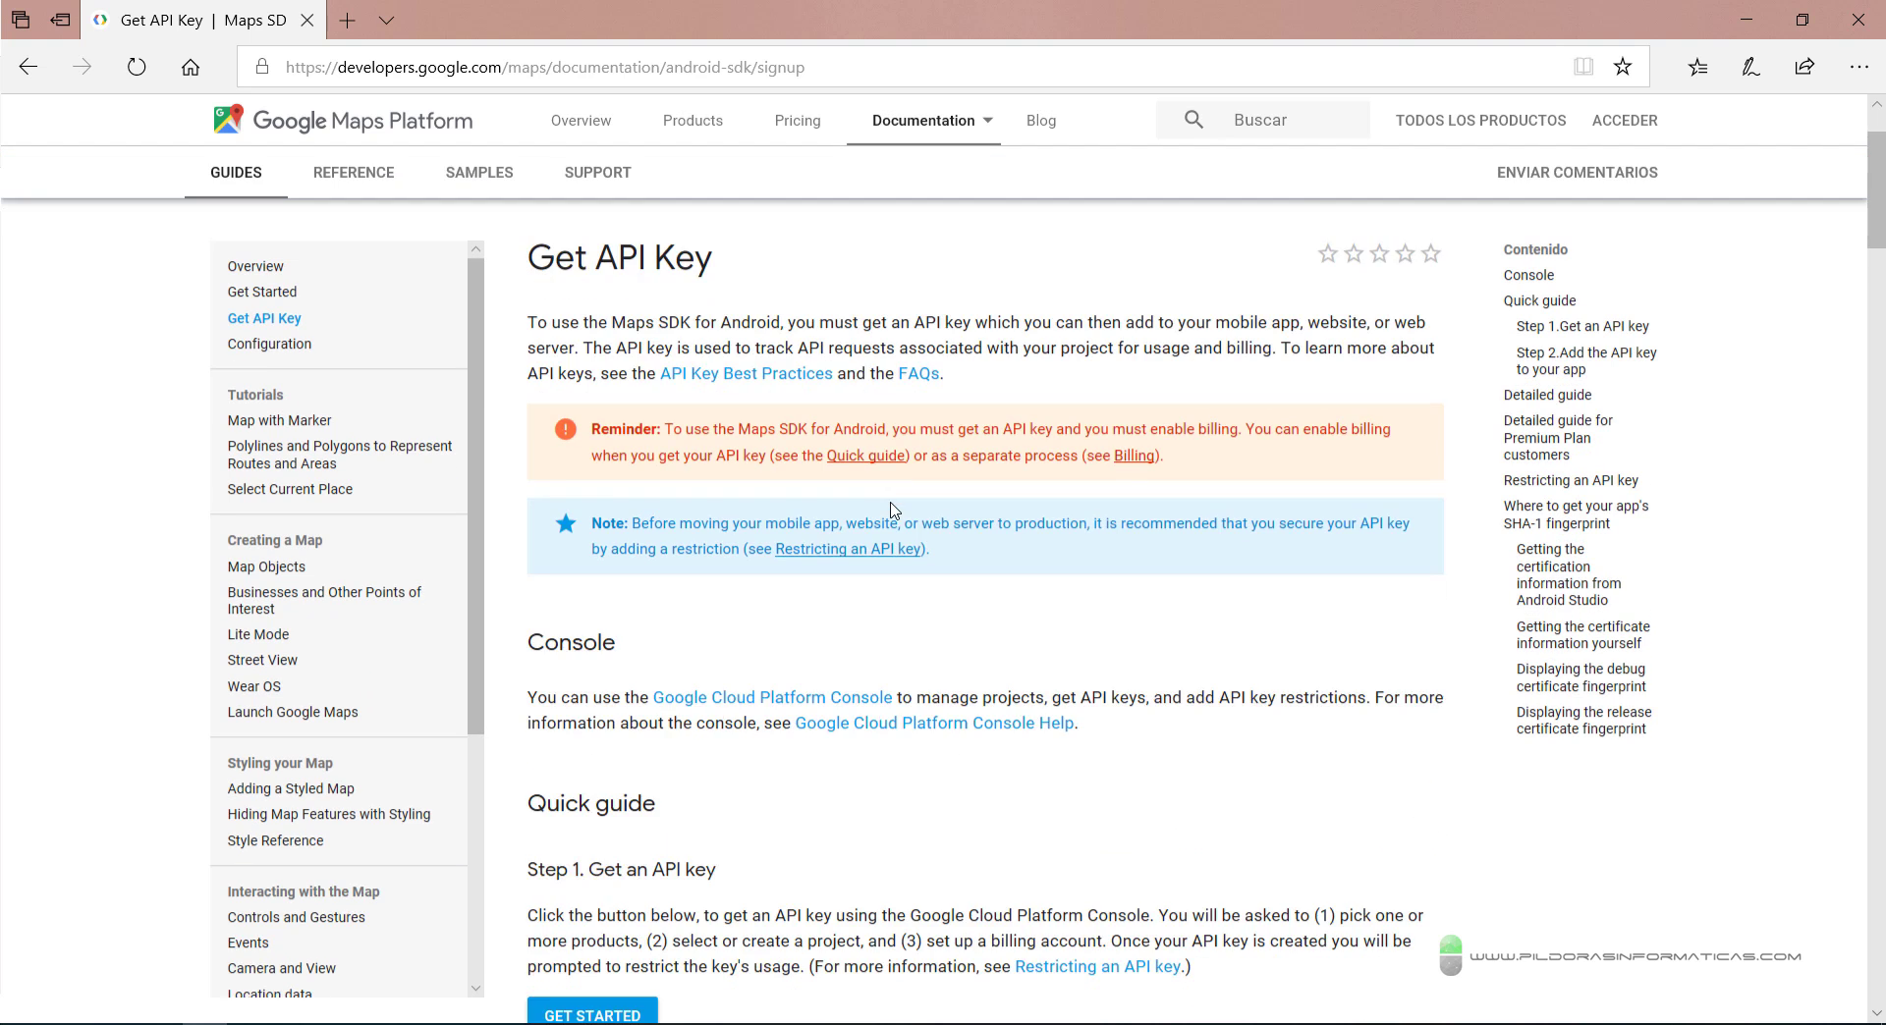
pyautogui.scroll(-1, 884, 511)
pyautogui.scroll(-1, 874, 514)
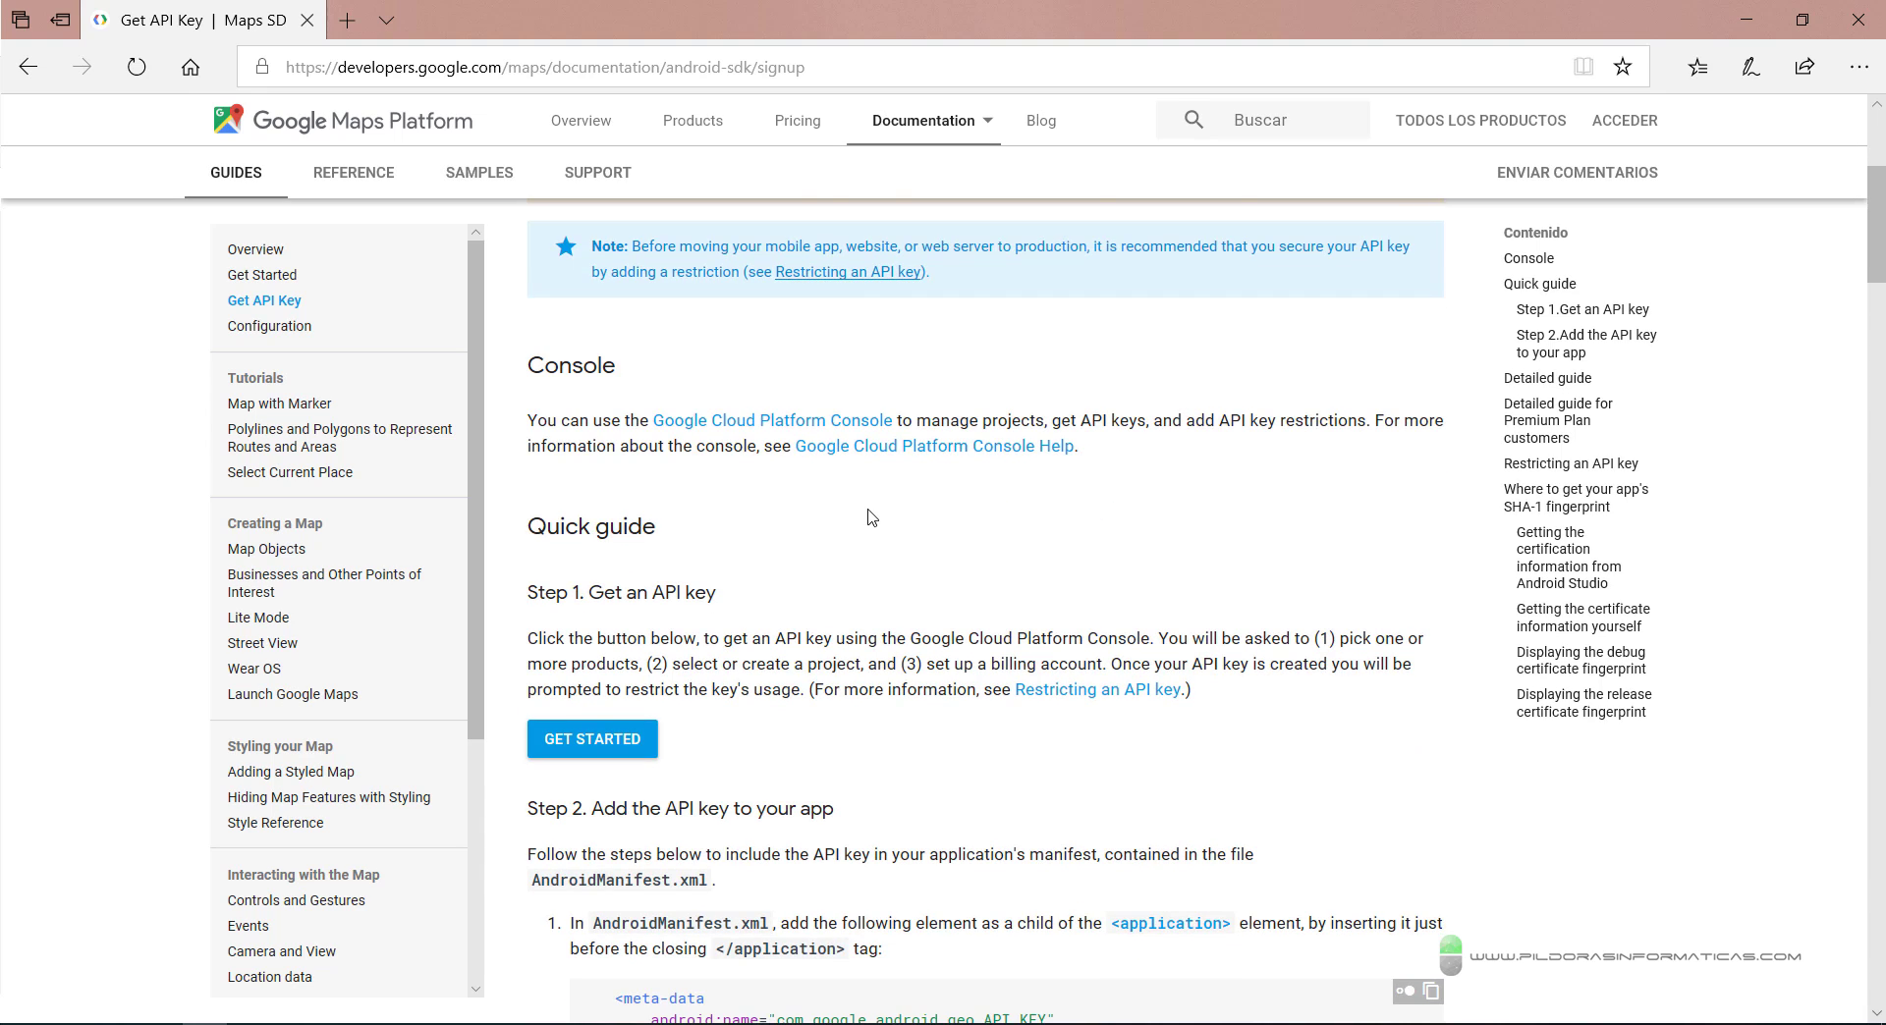
pyautogui.scroll(-1, 870, 517)
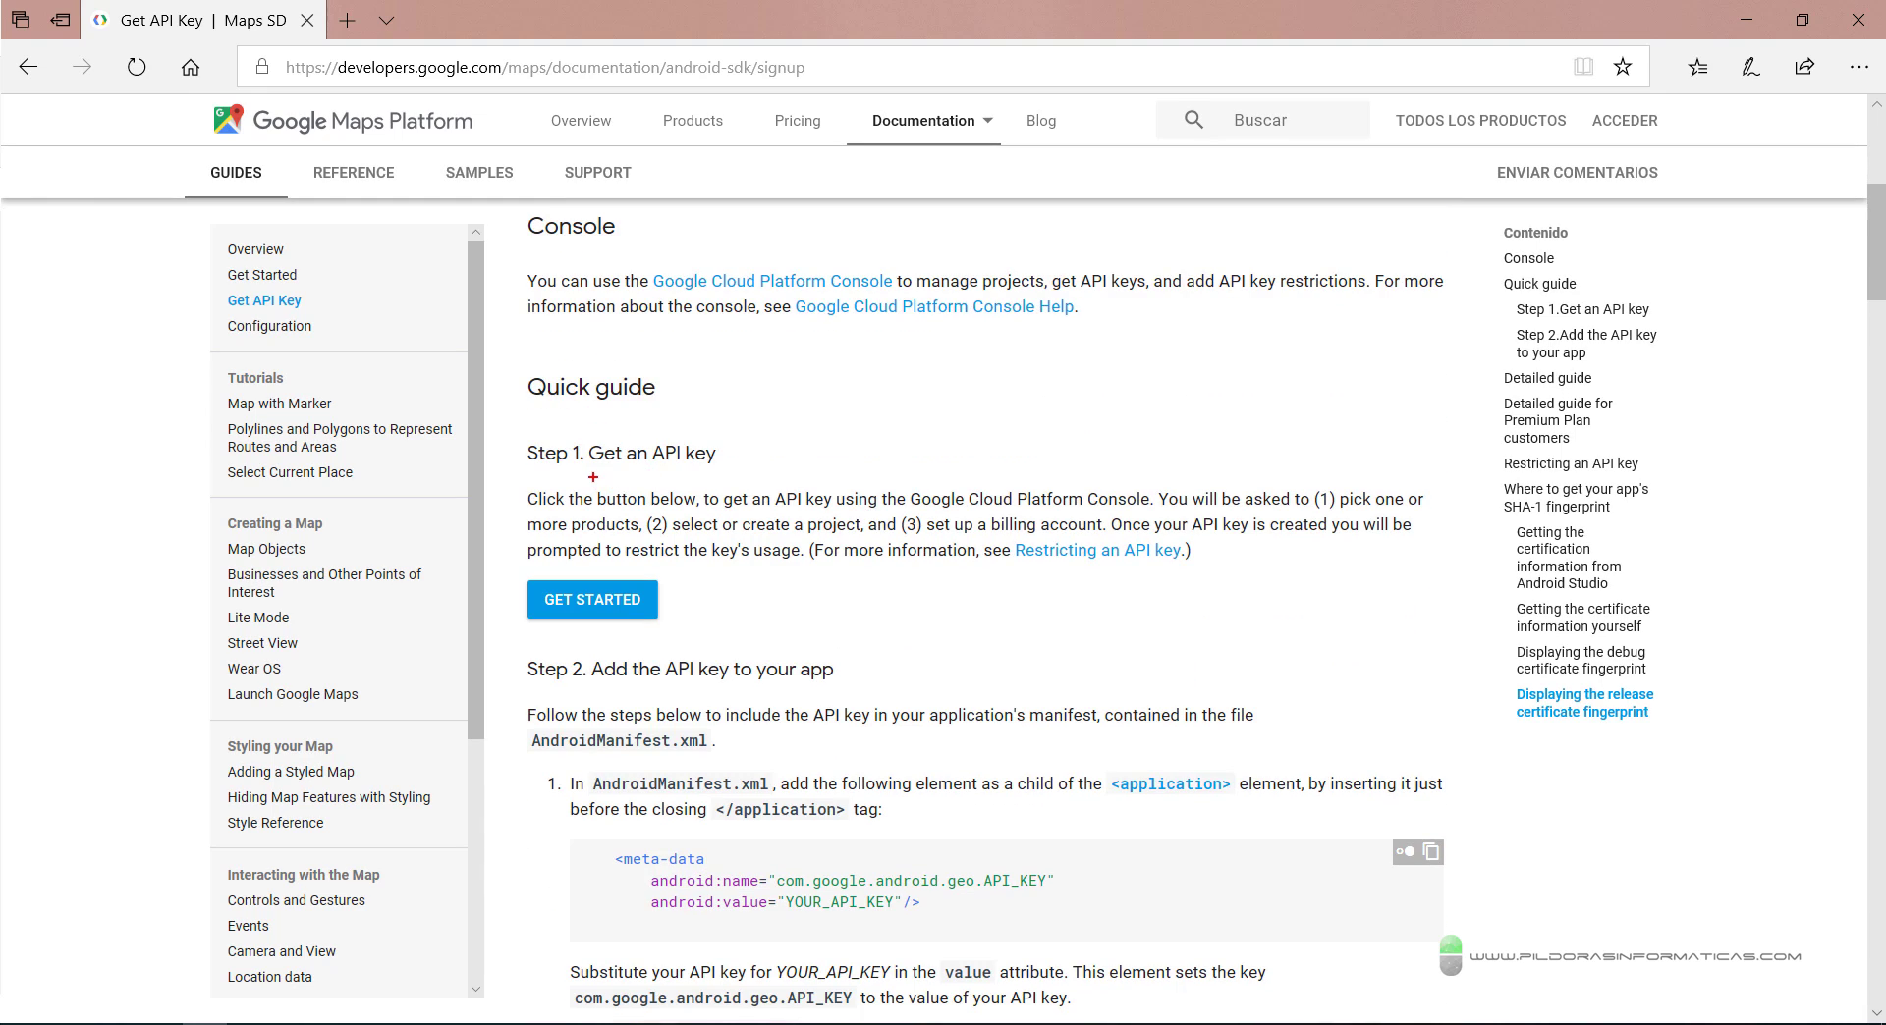
# Step: Annotate the Step 1 and Step 2 instructions, clear the ink, and launch Step 1's GET STARTED
pyautogui.moveTo(593, 479); pyautogui.dragTo(743, 476)
pyautogui.moveTo(884, 614)
pyautogui.mouseDown()
pyautogui.moveTo(679, 613)
pyautogui.moveTo(1100, 613)
pyautogui.mouseUp()
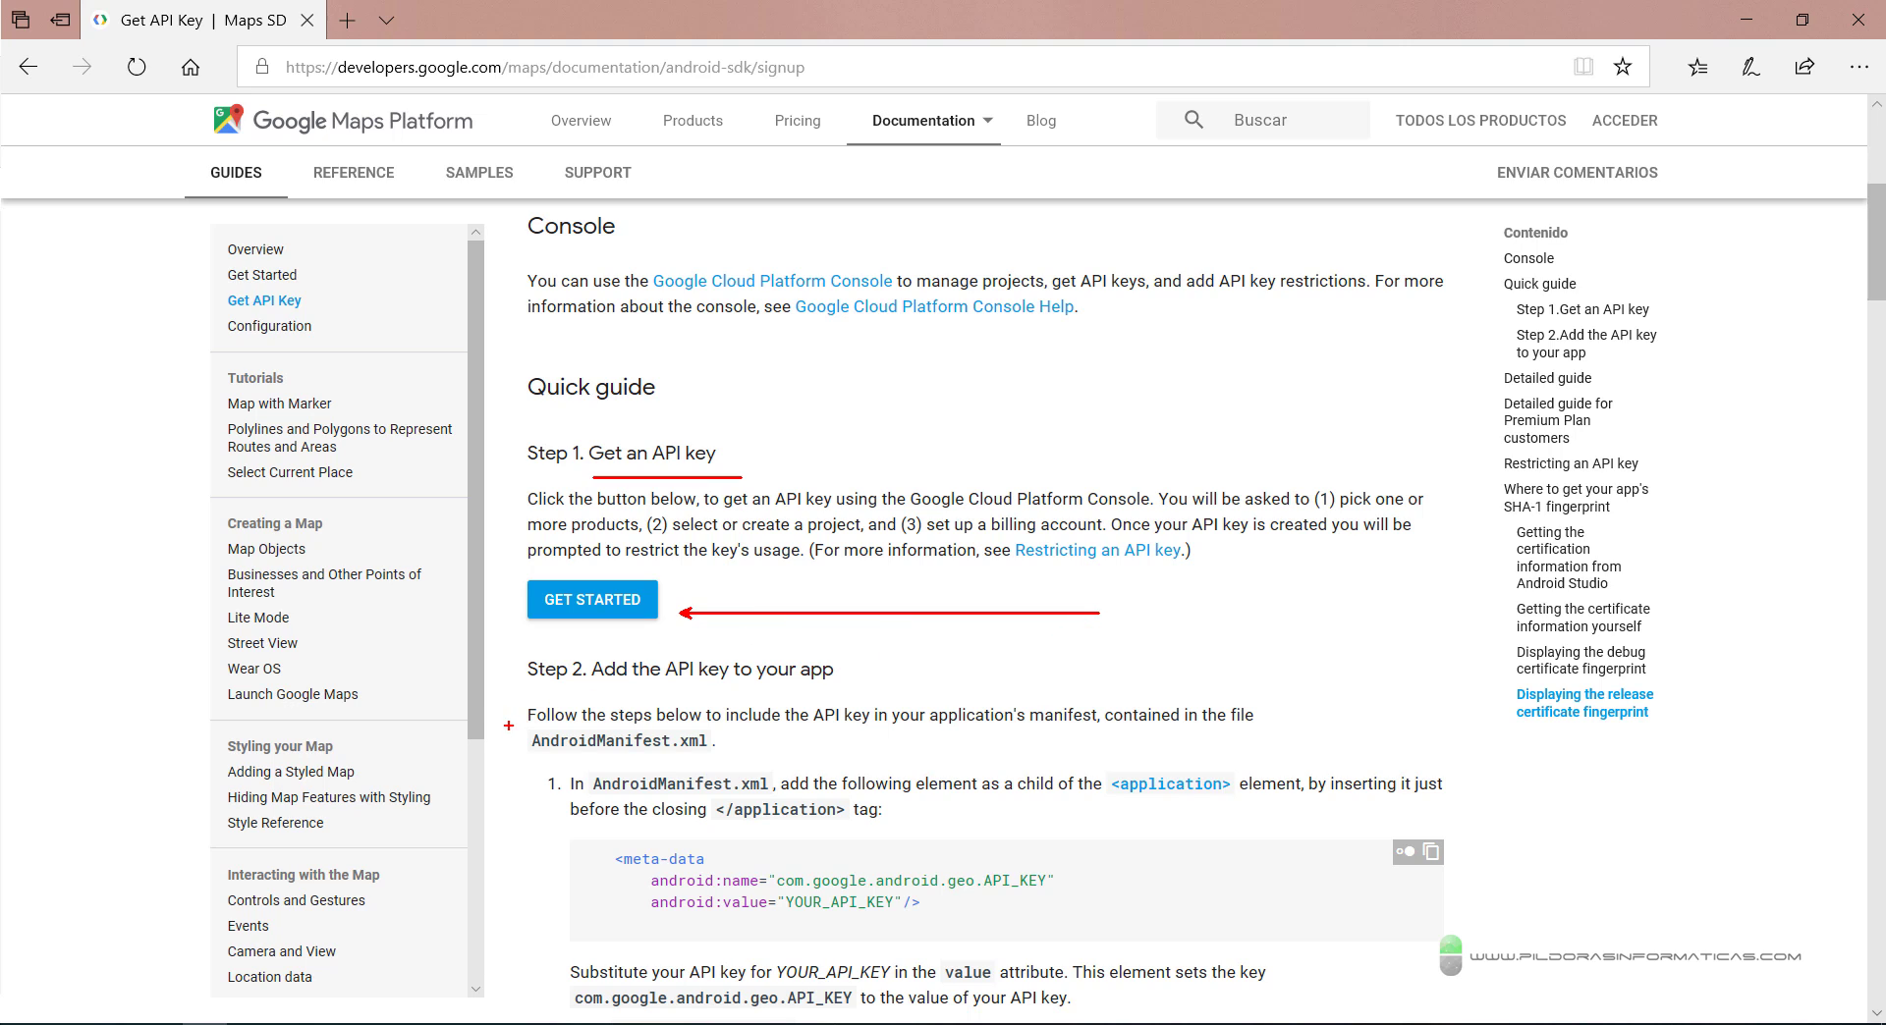
pyautogui.moveTo(433, 688); pyautogui.dragTo(511, 726)
pyautogui.press('Escape')
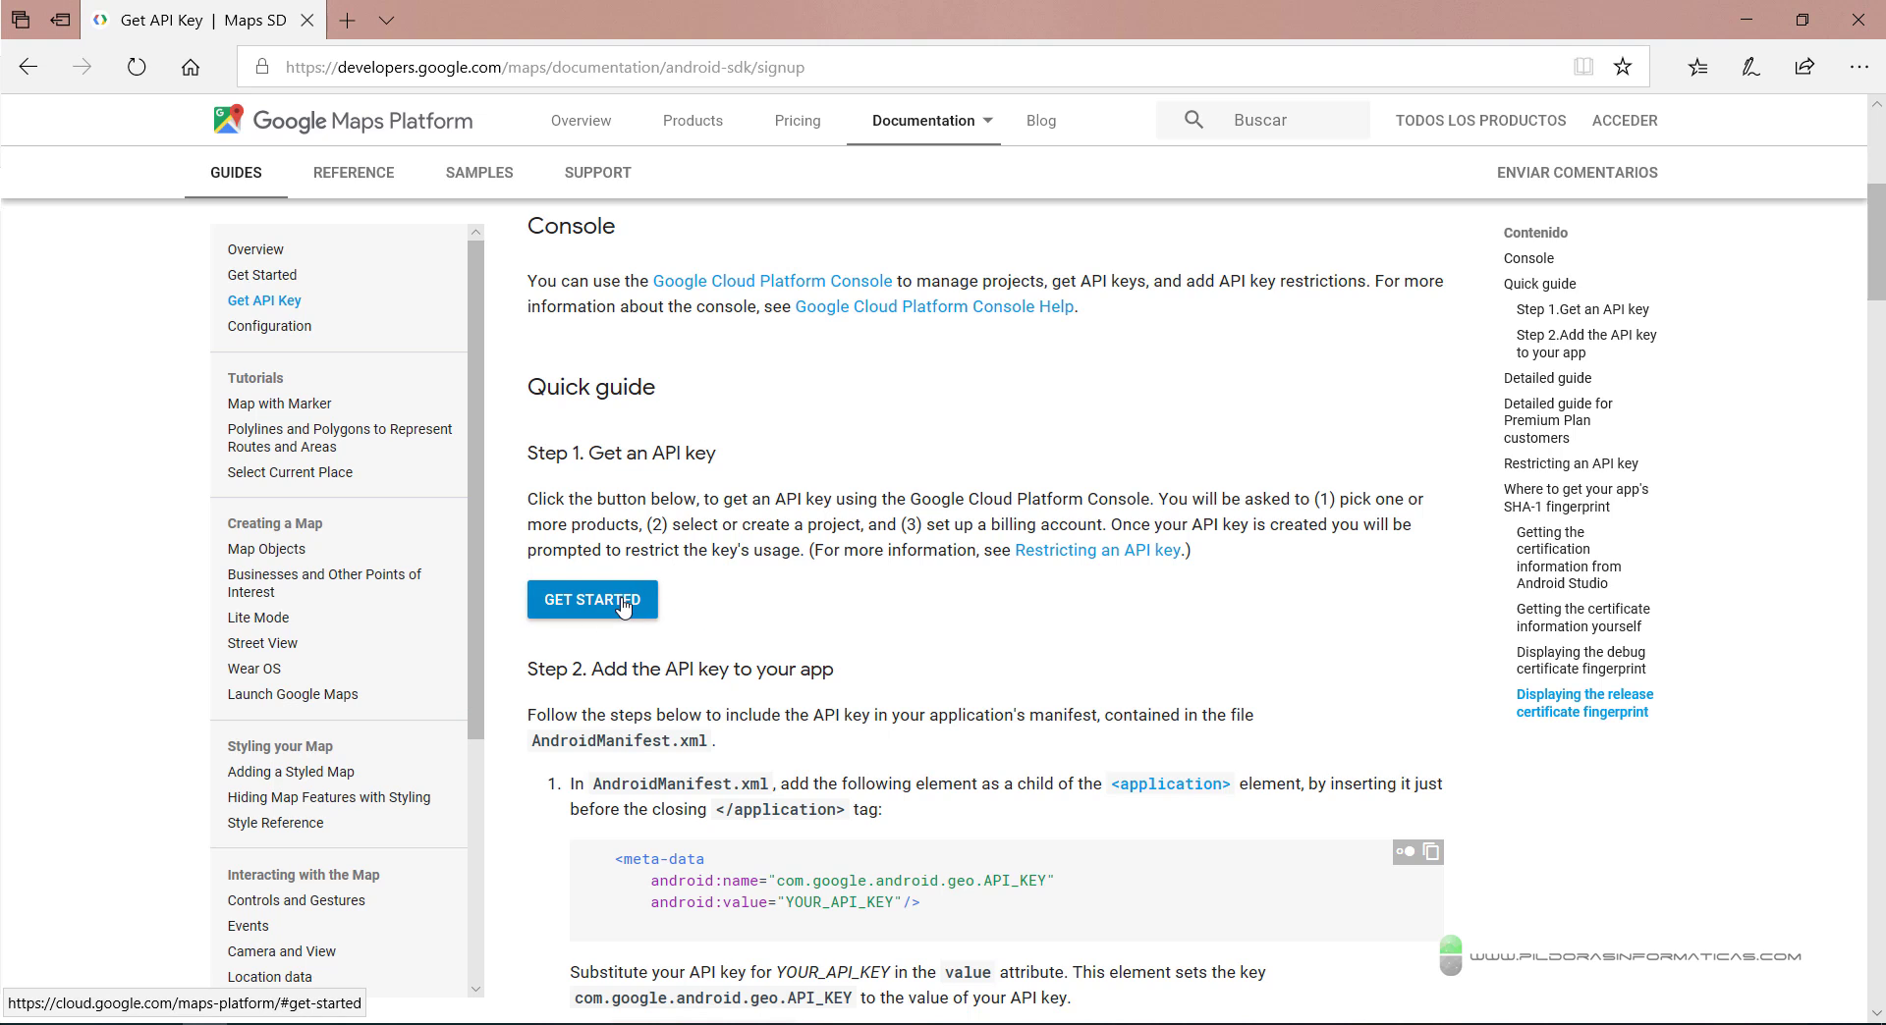
pyautogui.click(623, 609)
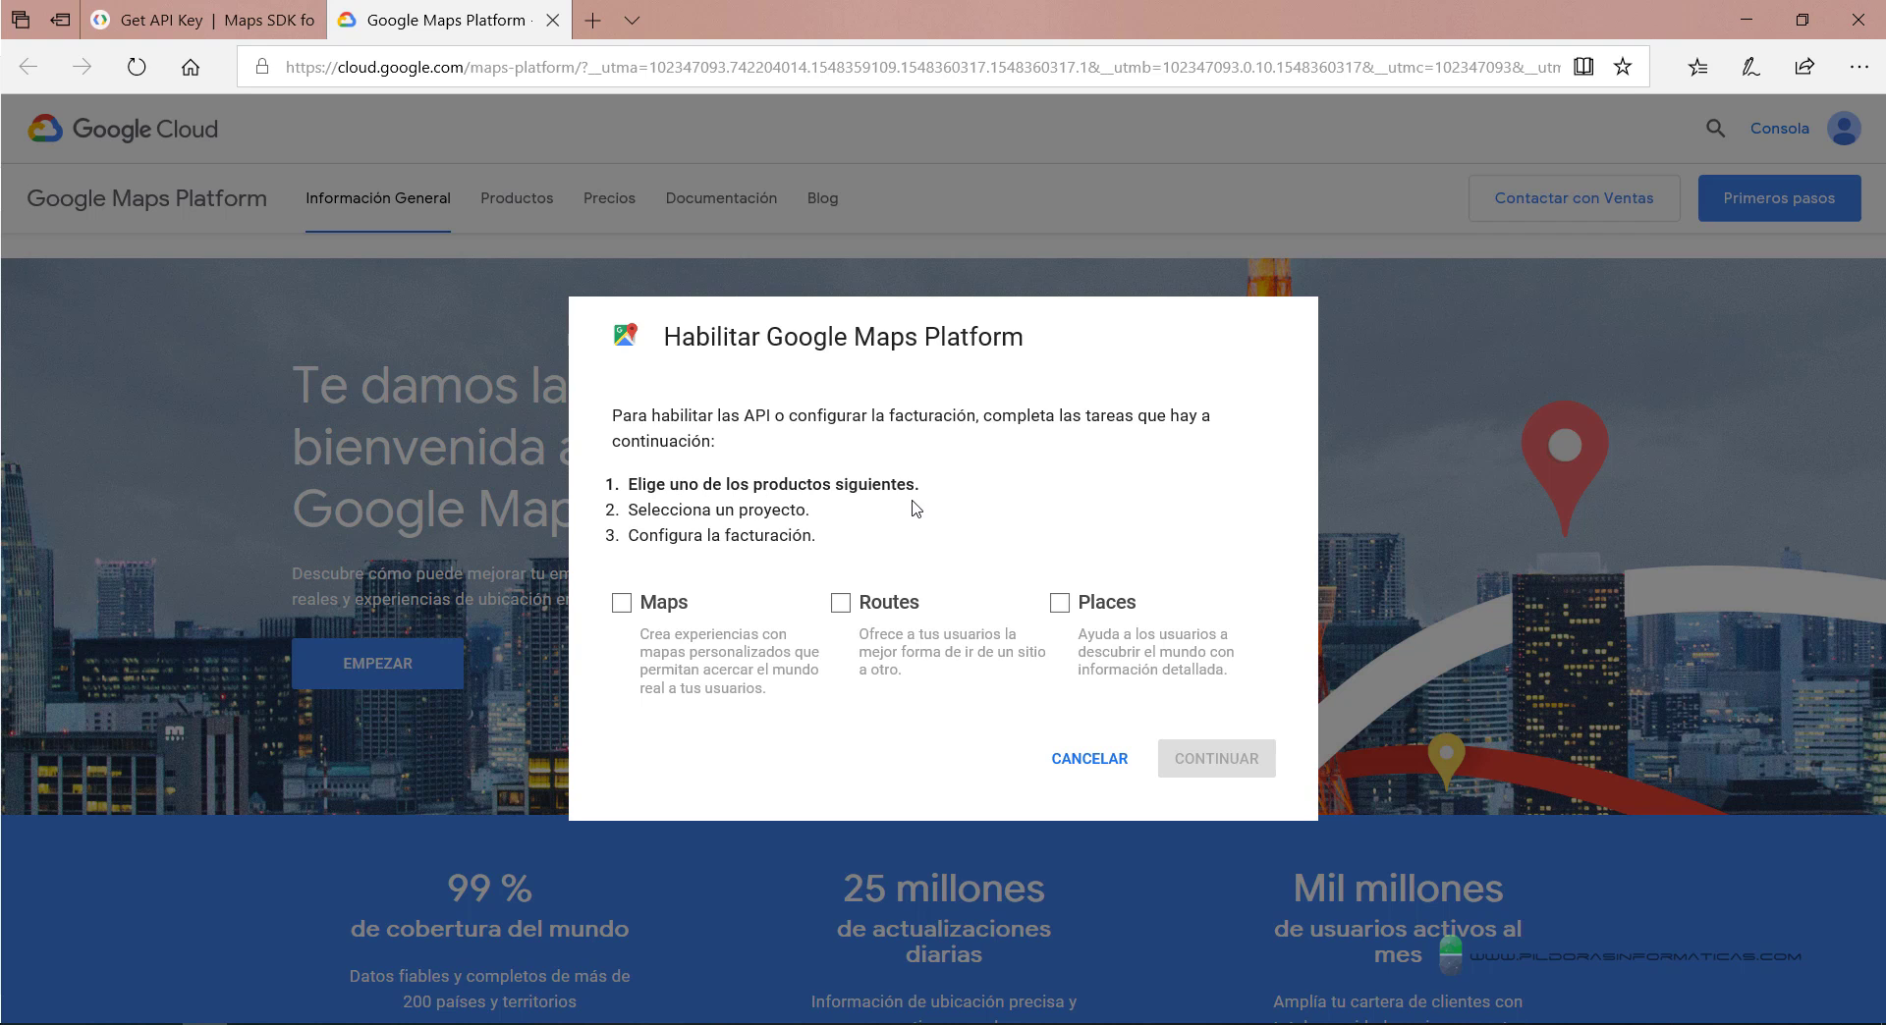
# Step: Tick Maps as the product to enable and continue to project selection
pyautogui.click(626, 607)
pyautogui.moveTo(708, 644)
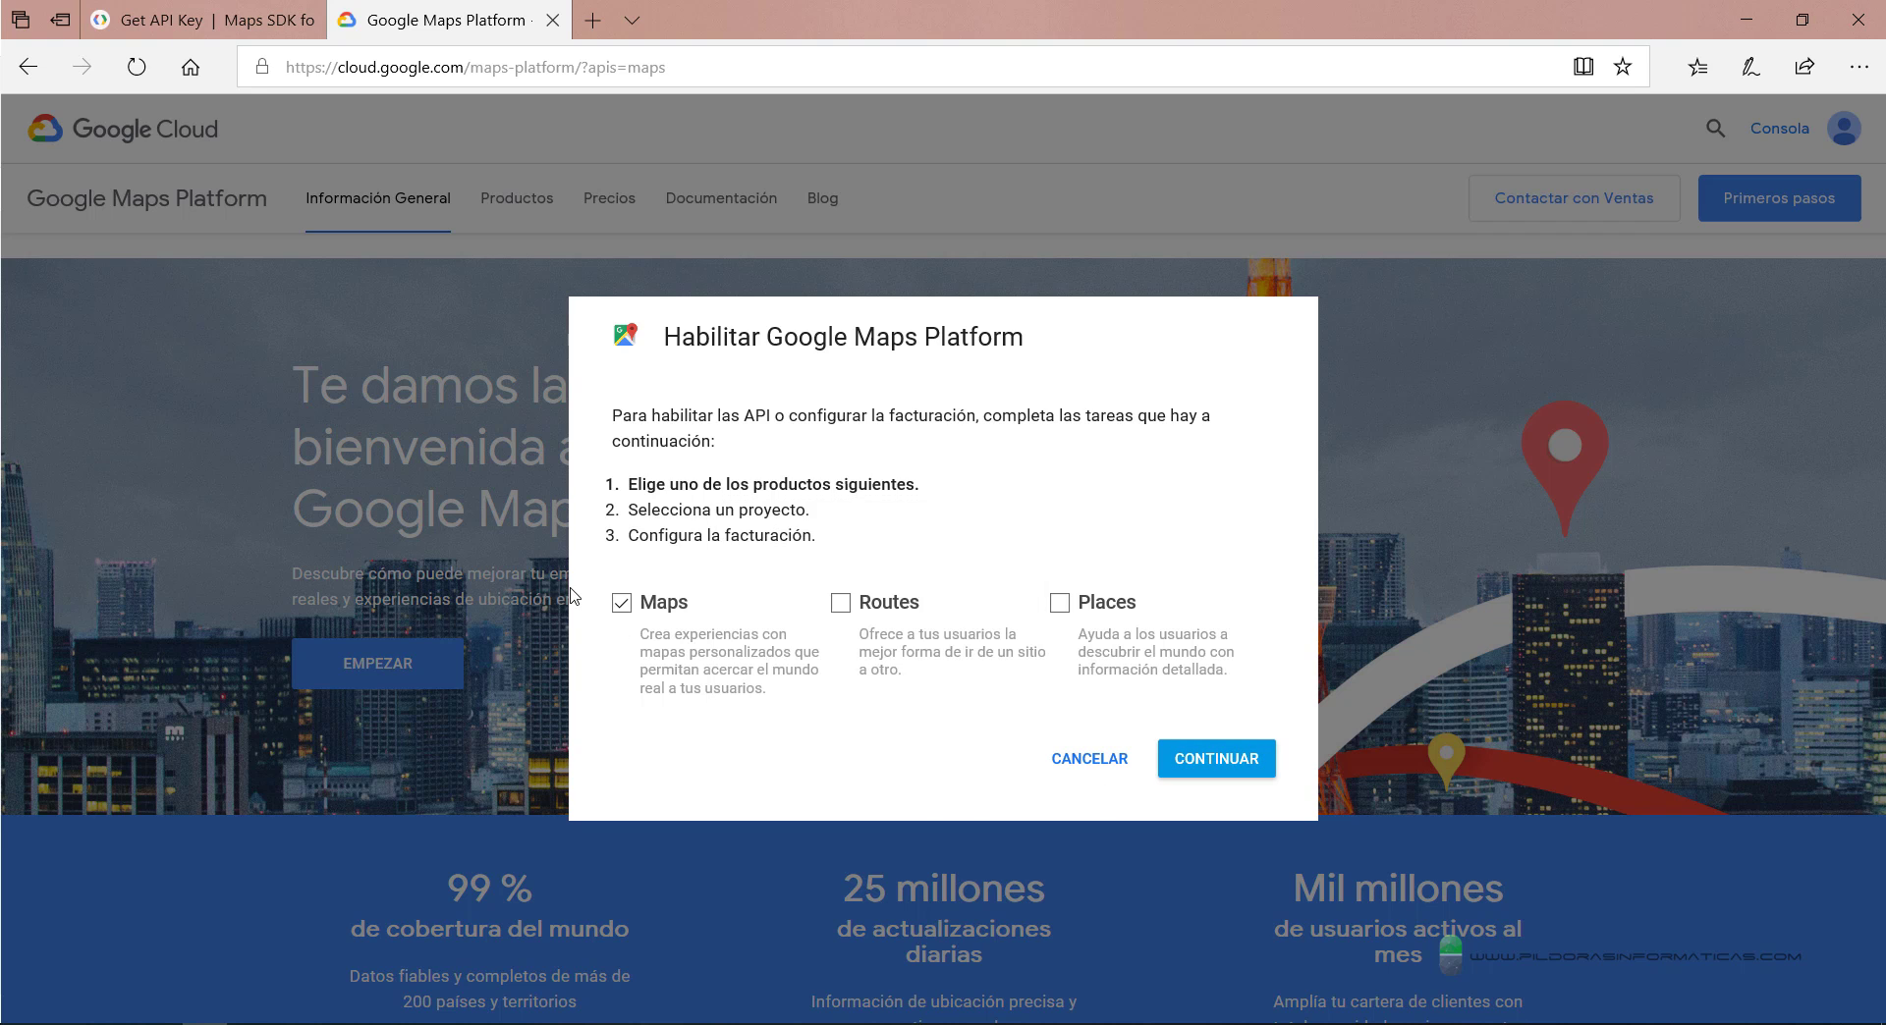
pyautogui.click(1237, 775)
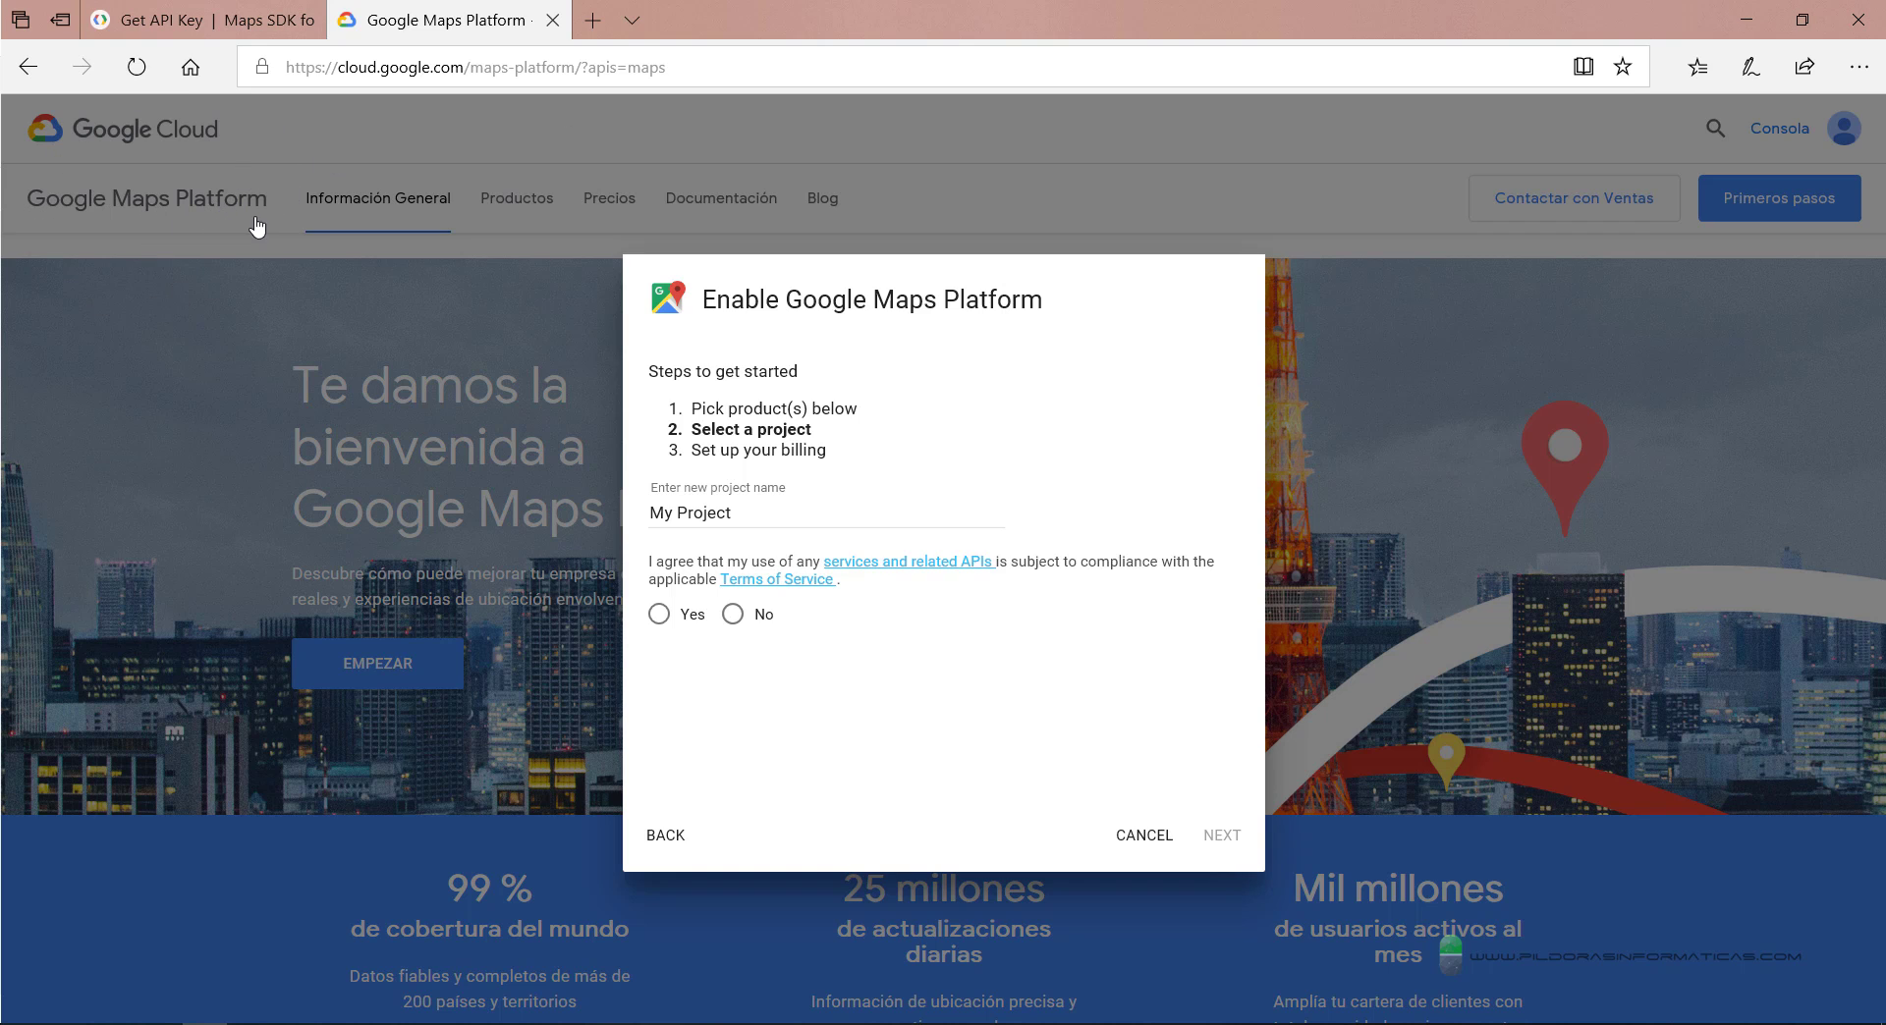
# Step: Rename the project from 'My Project' to 'Rutas Metro Madrid', accept the terms, and submit
pyautogui.moveTo(784, 518); pyautogui.dragTo(652, 517)
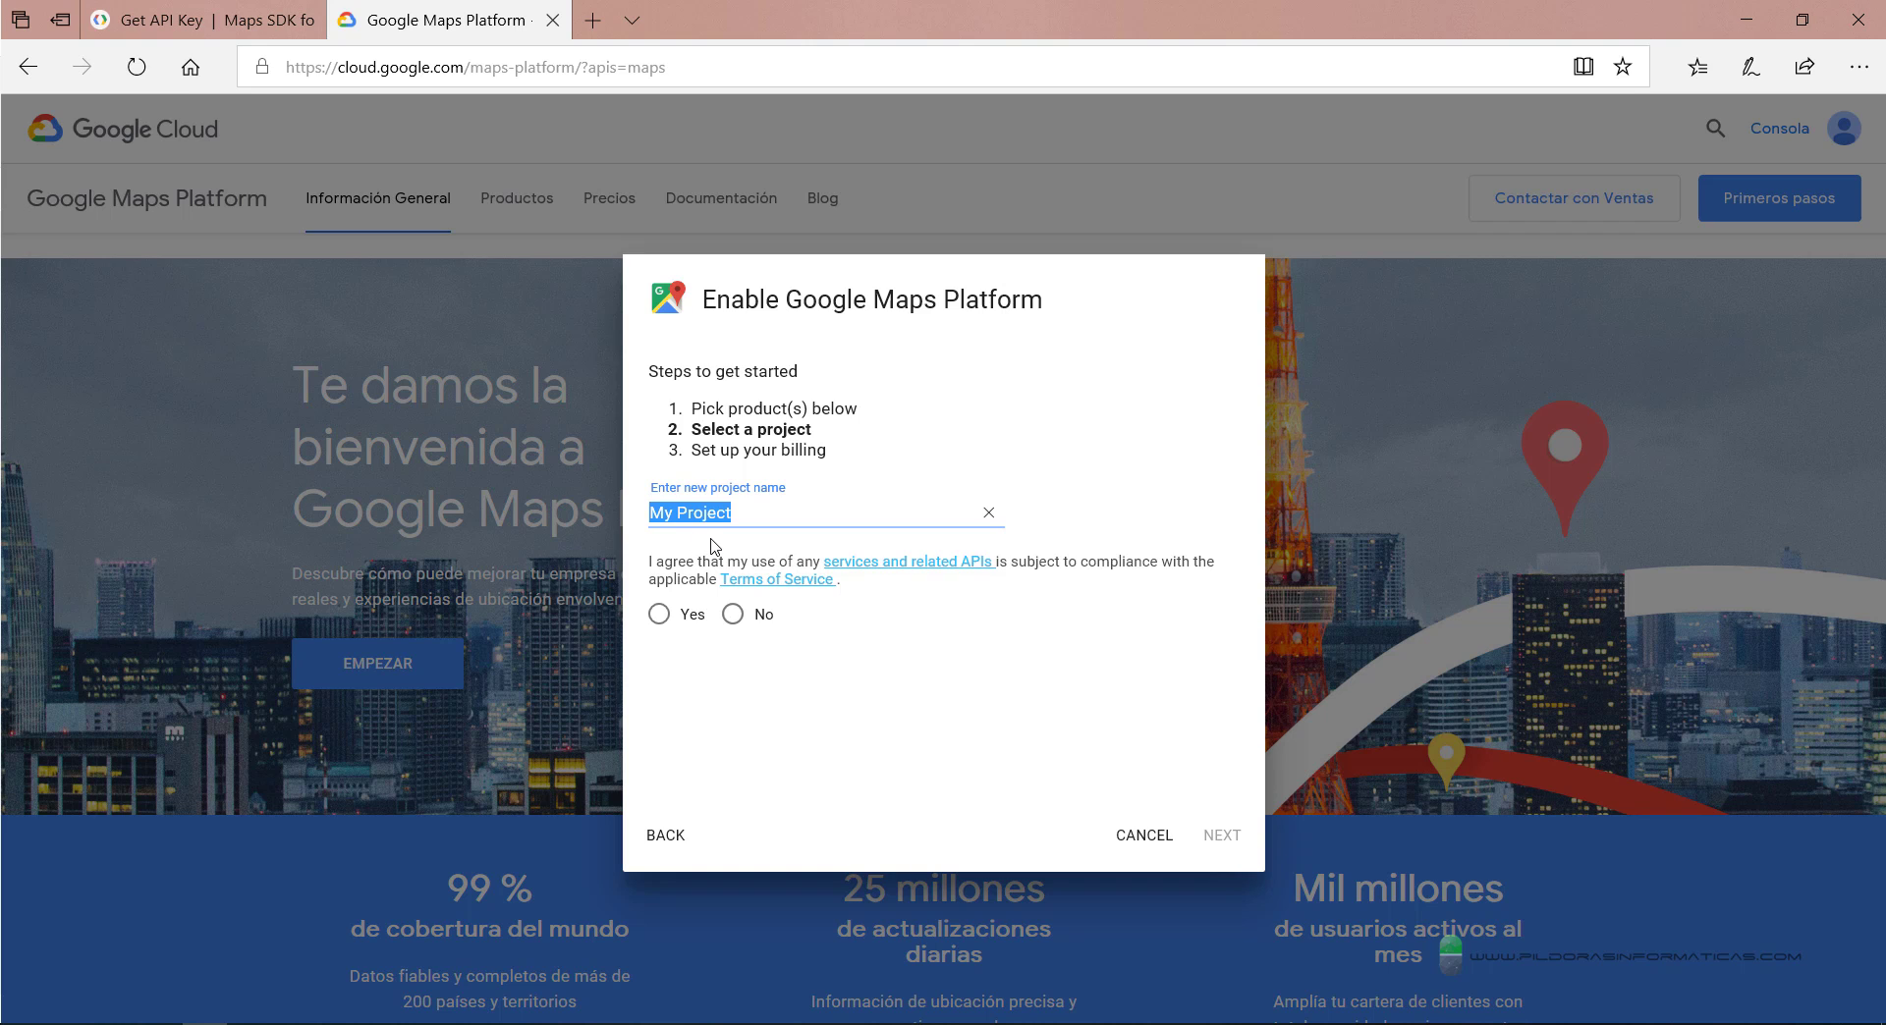
pyautogui.write('Rutas ')
pyautogui.write('Metro Madr')
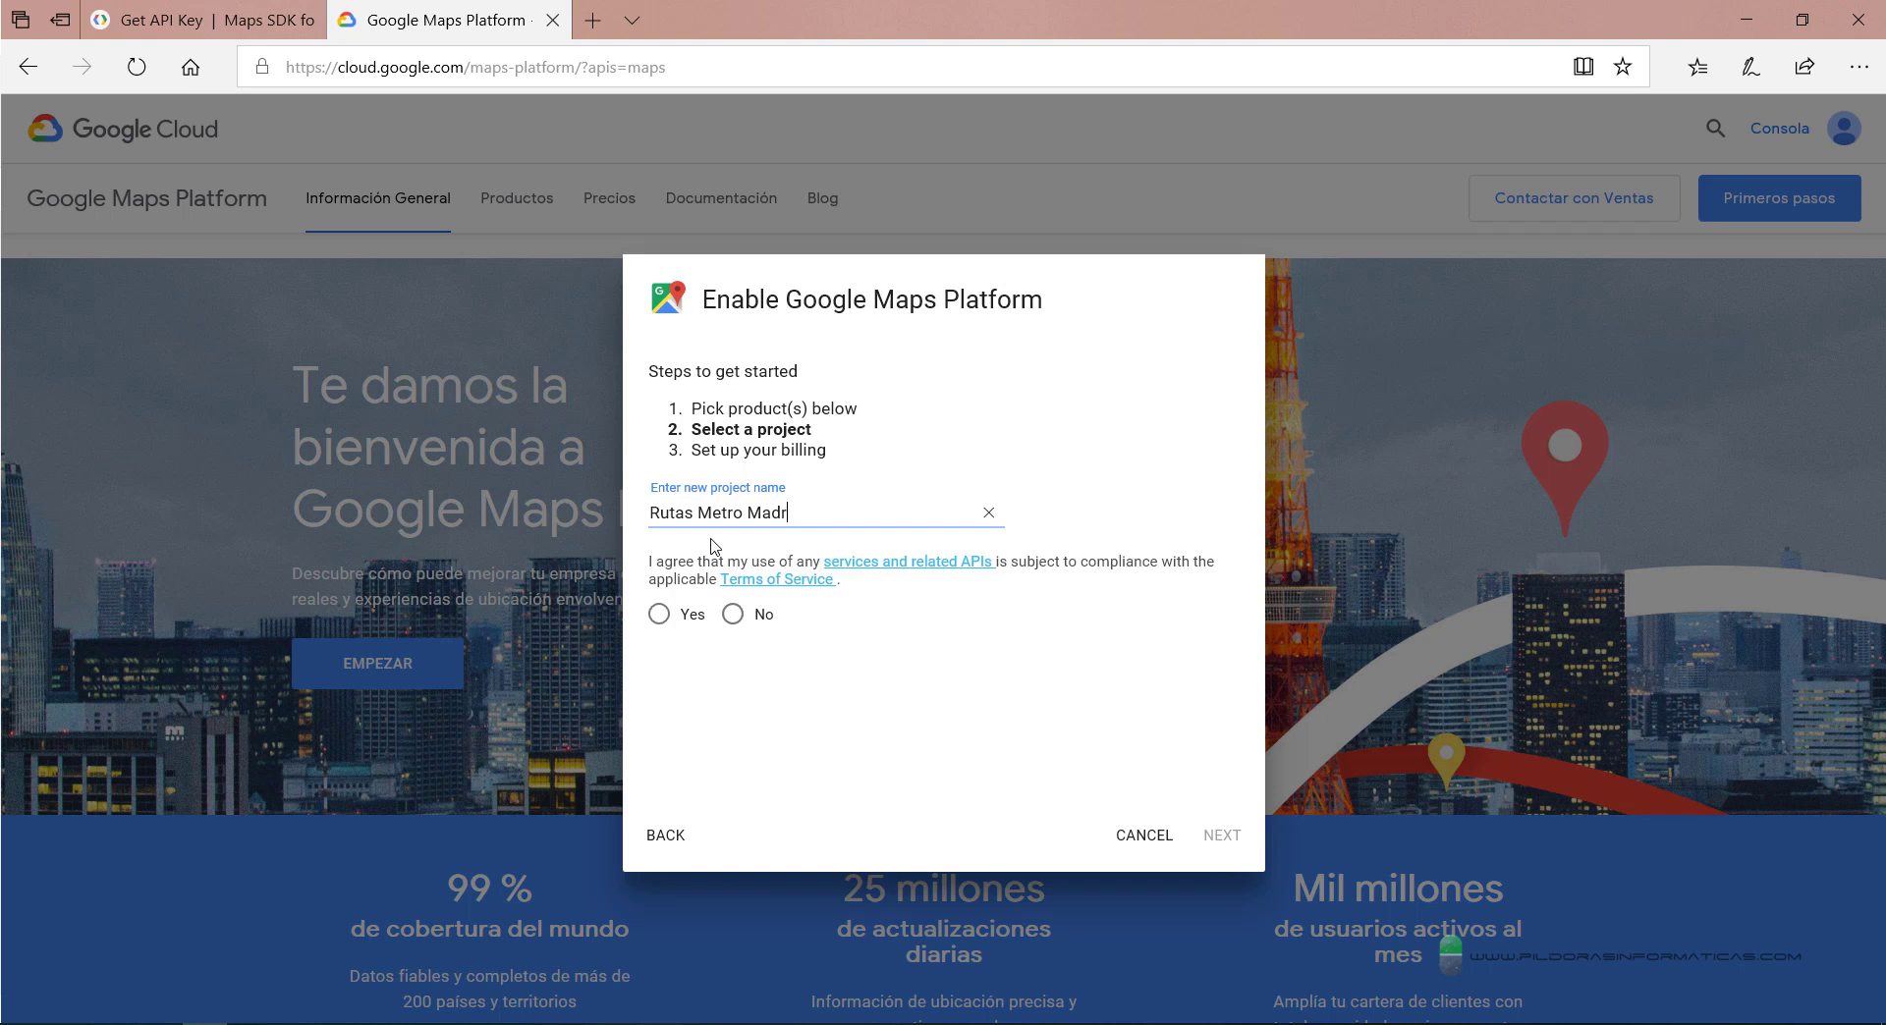
pyautogui.write('id')
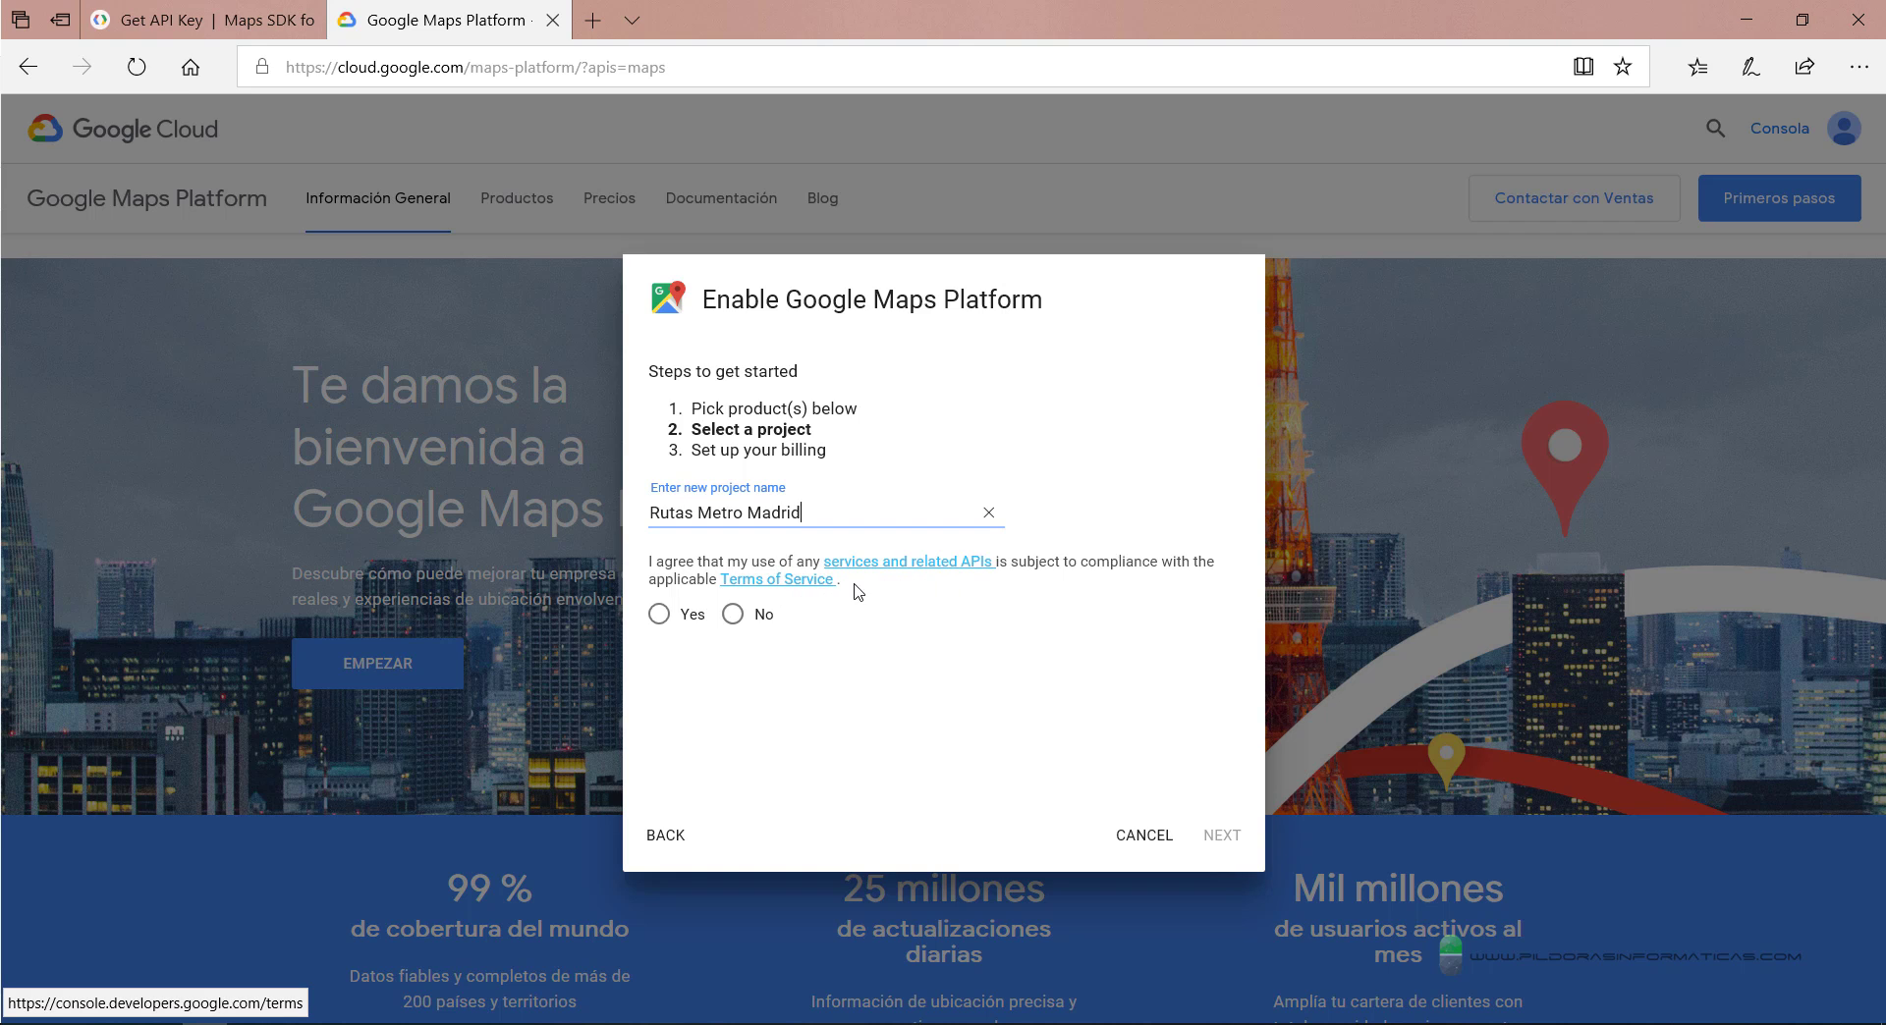
pyautogui.click(659, 614)
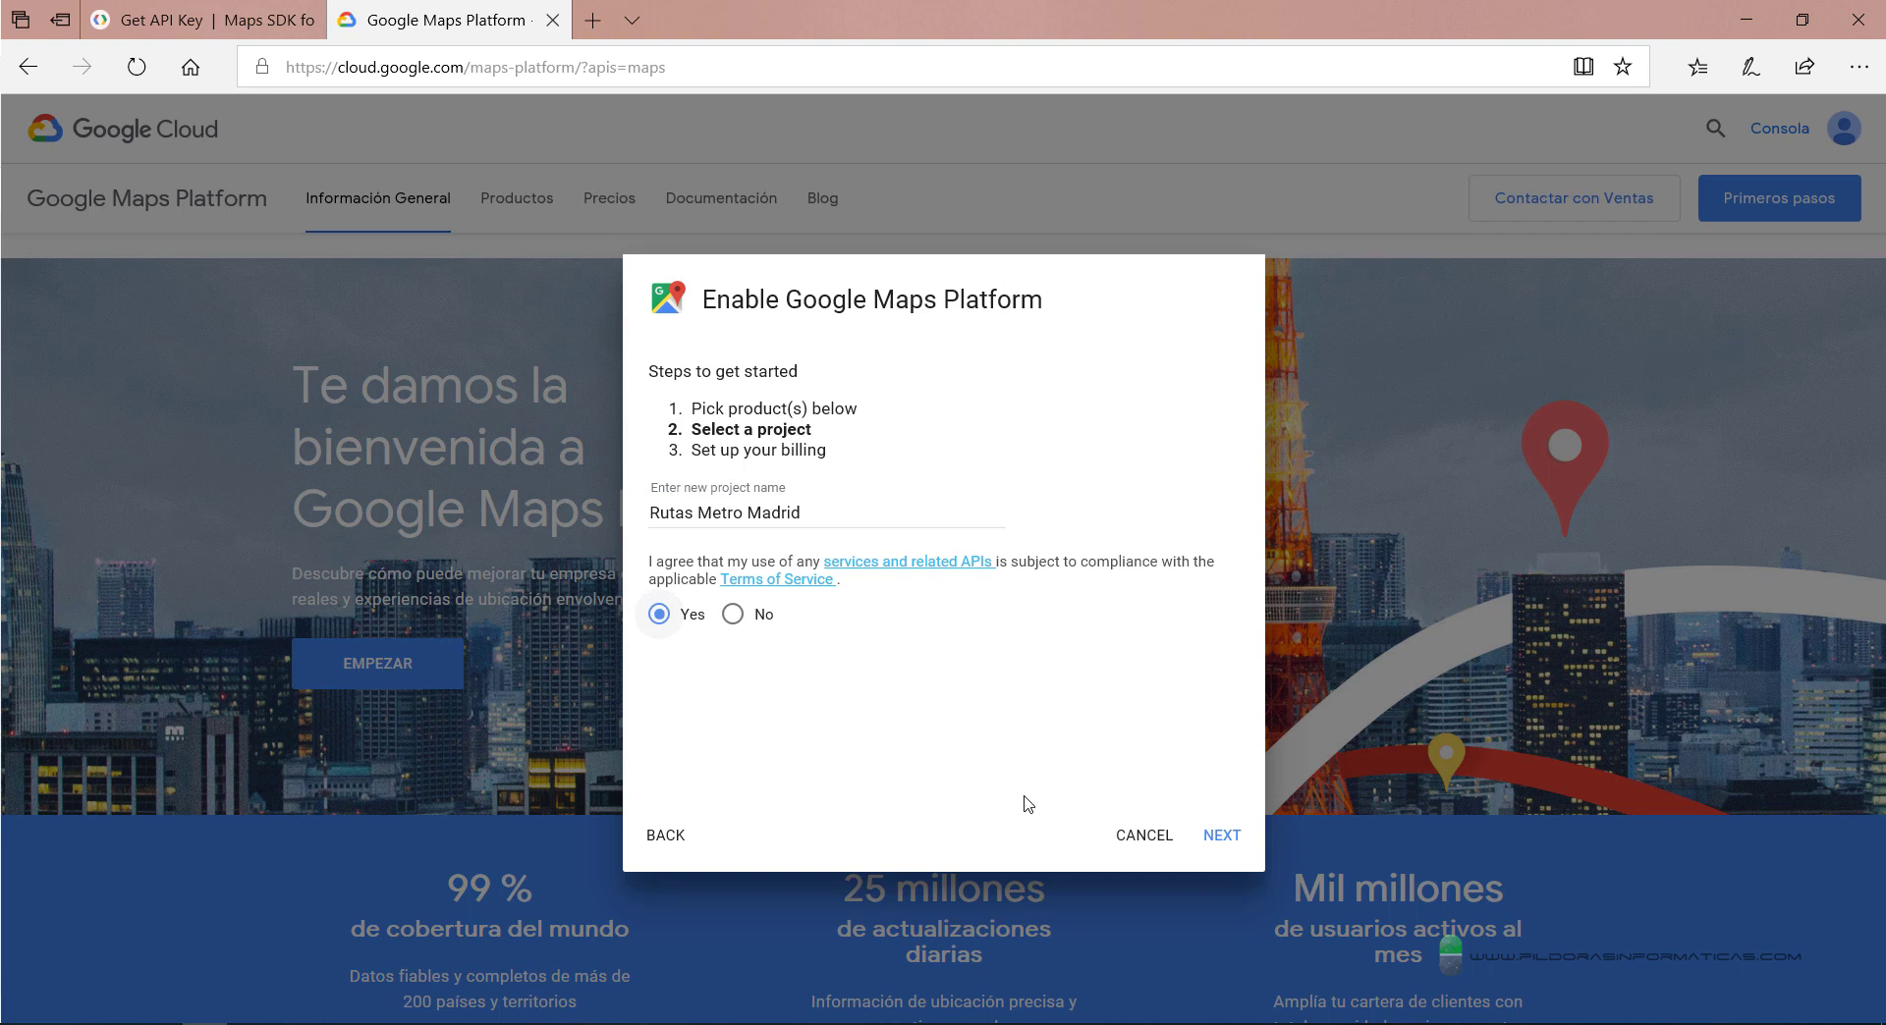
pyautogui.click(1222, 837)
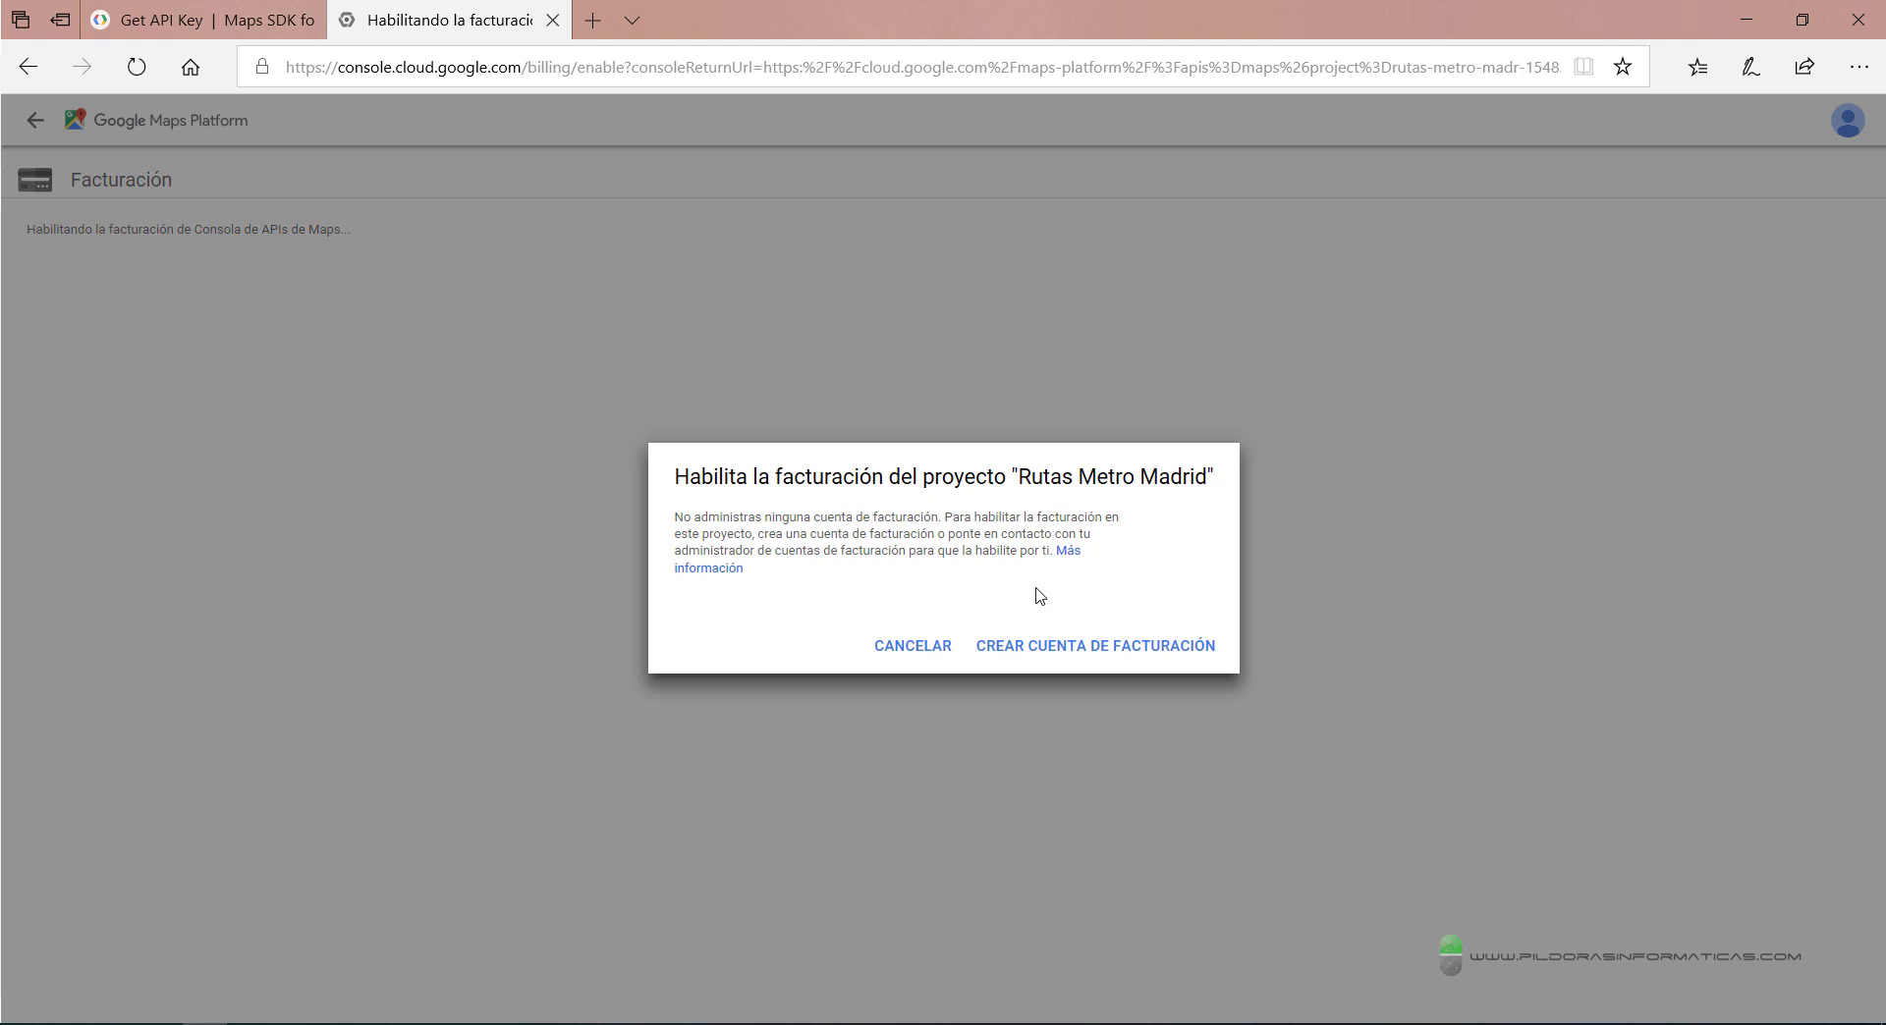
# Step: Choose CREAR CUENTA DE FACTURACIÓN to reach the free-trial signup with España preselected
pyautogui.click(1066, 647)
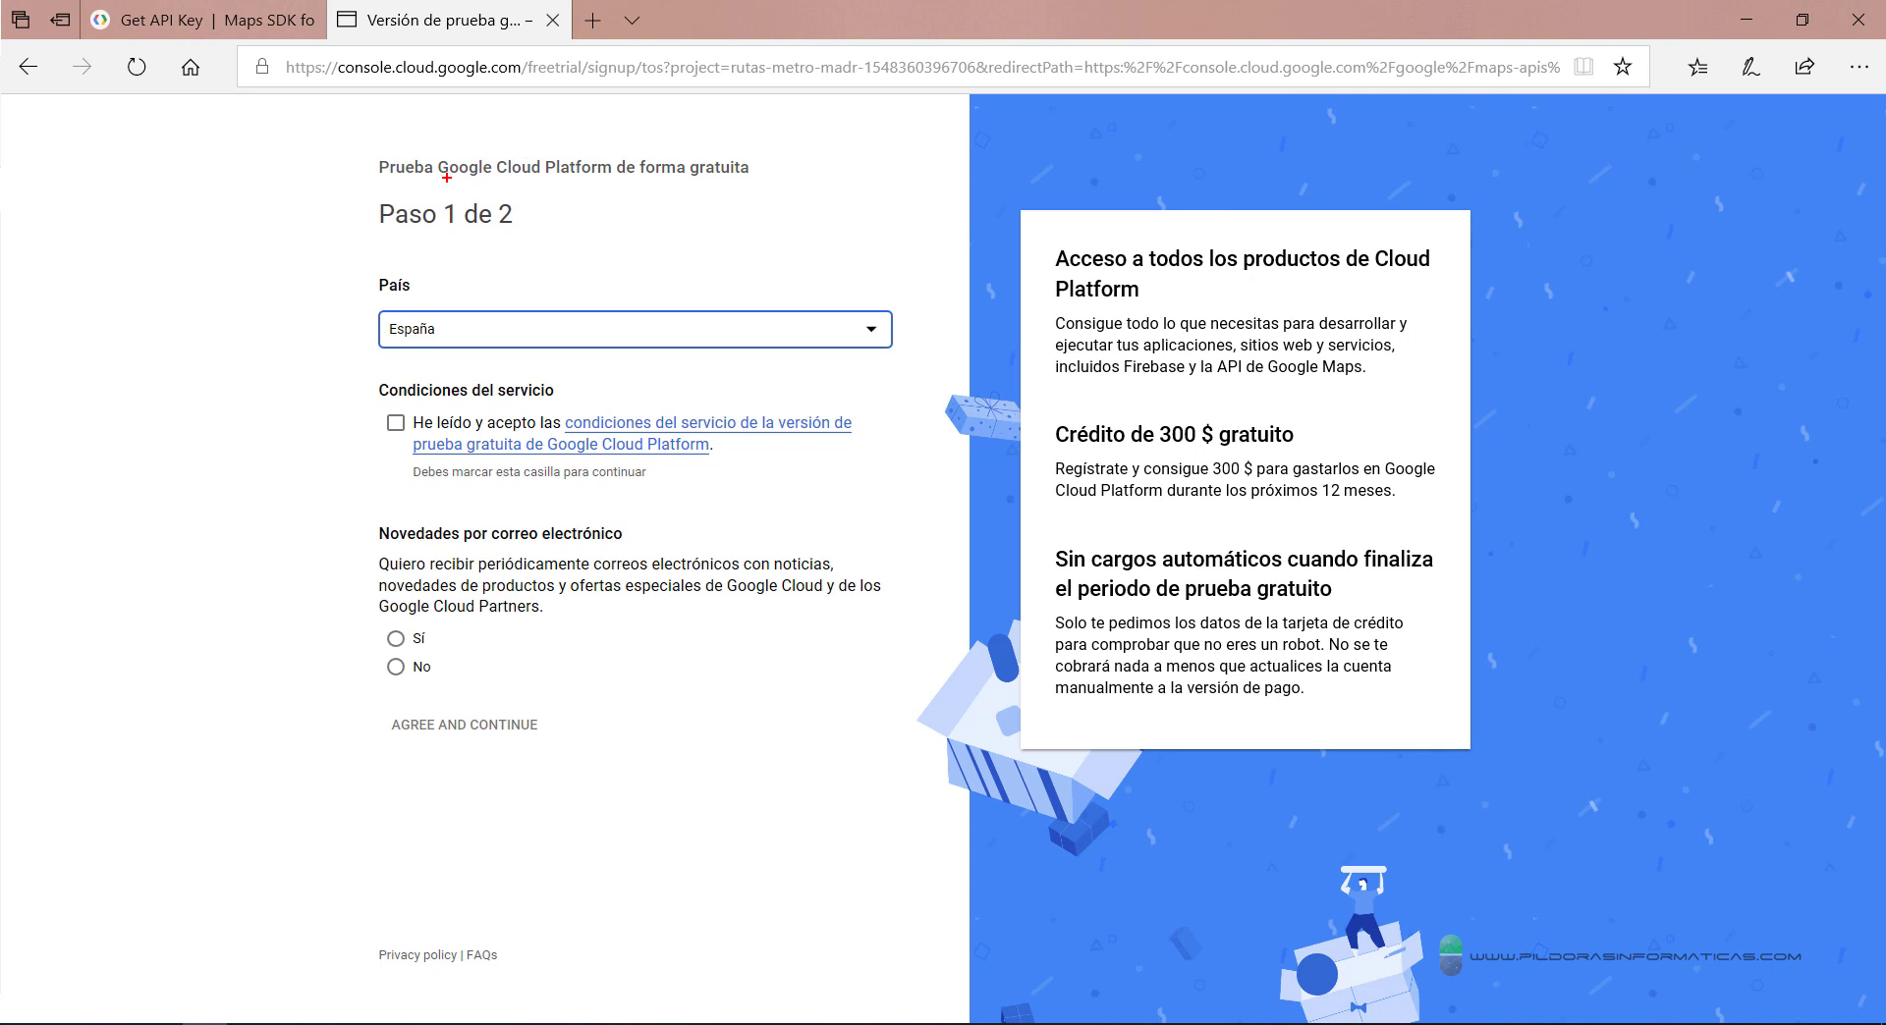
# Step: Accept the free-trial terms of service, answer No to e-mail updates, and continue to step 2
pyautogui.moveTo(496, 187); pyautogui.dragTo(597, 187)
pyautogui.click(415, 432)
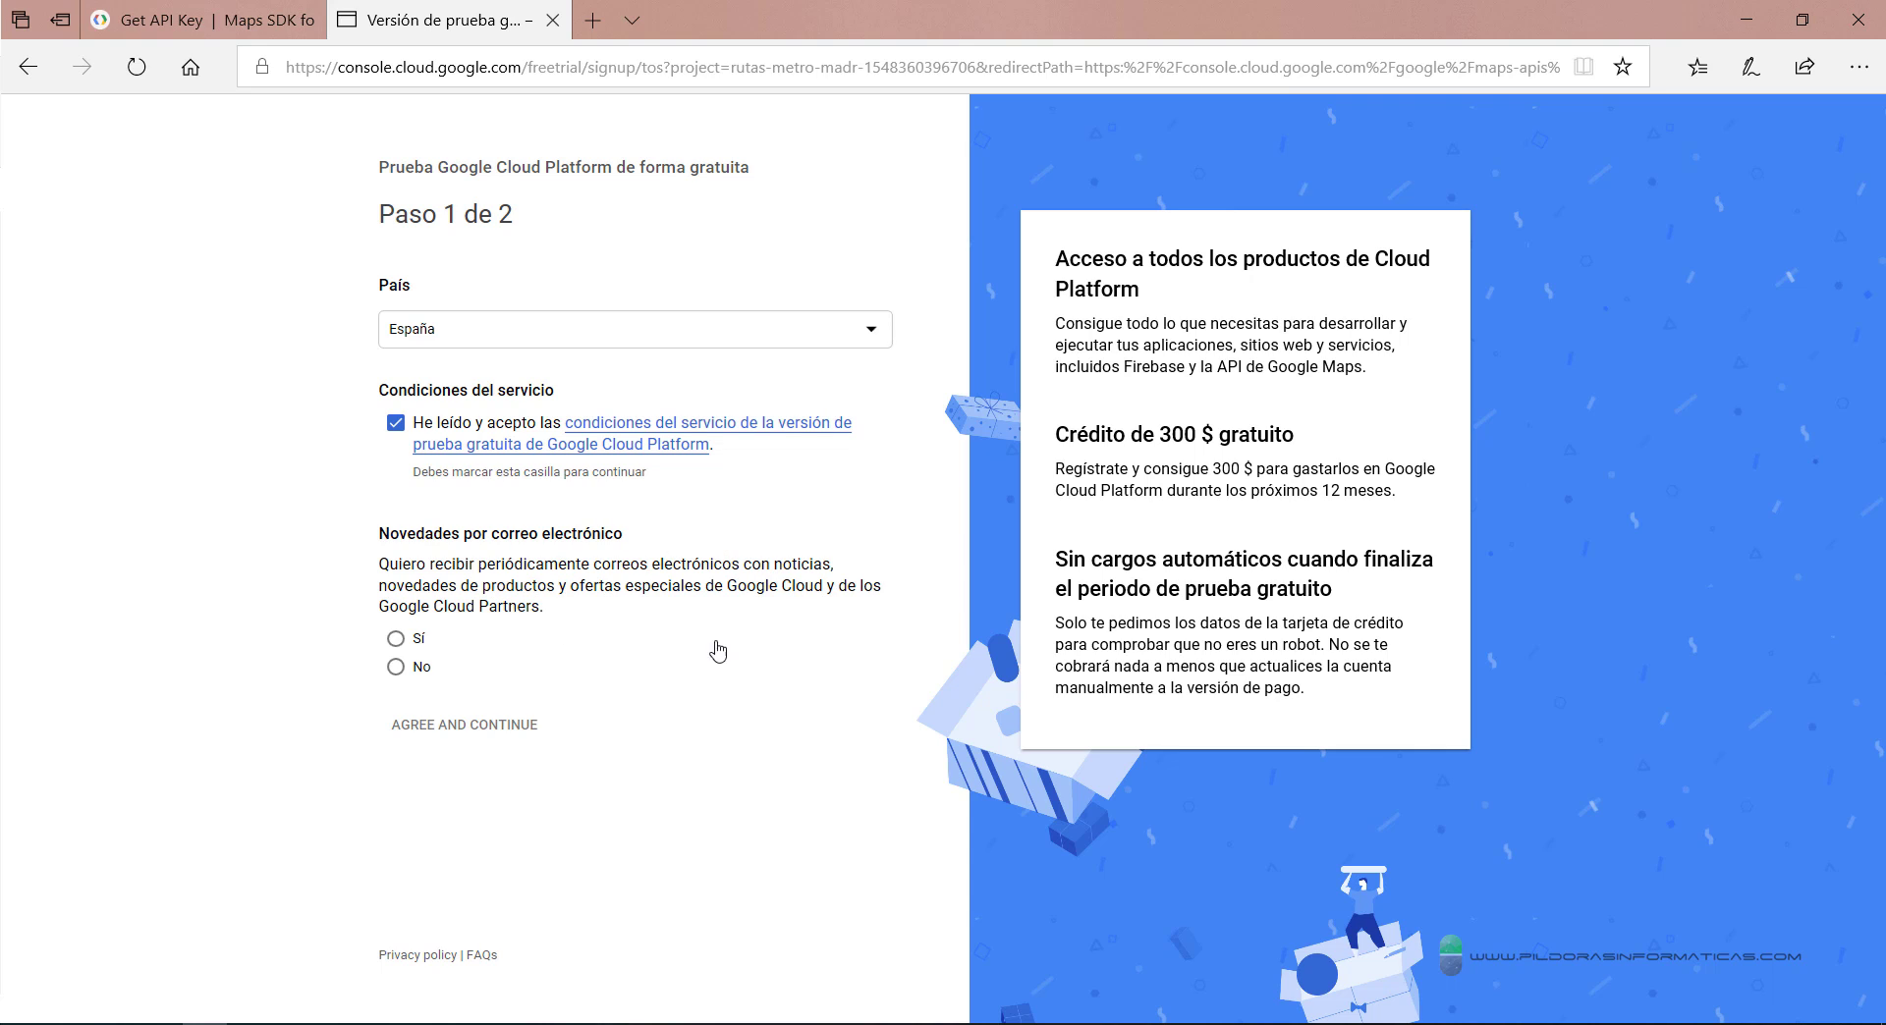
pyautogui.click(398, 668)
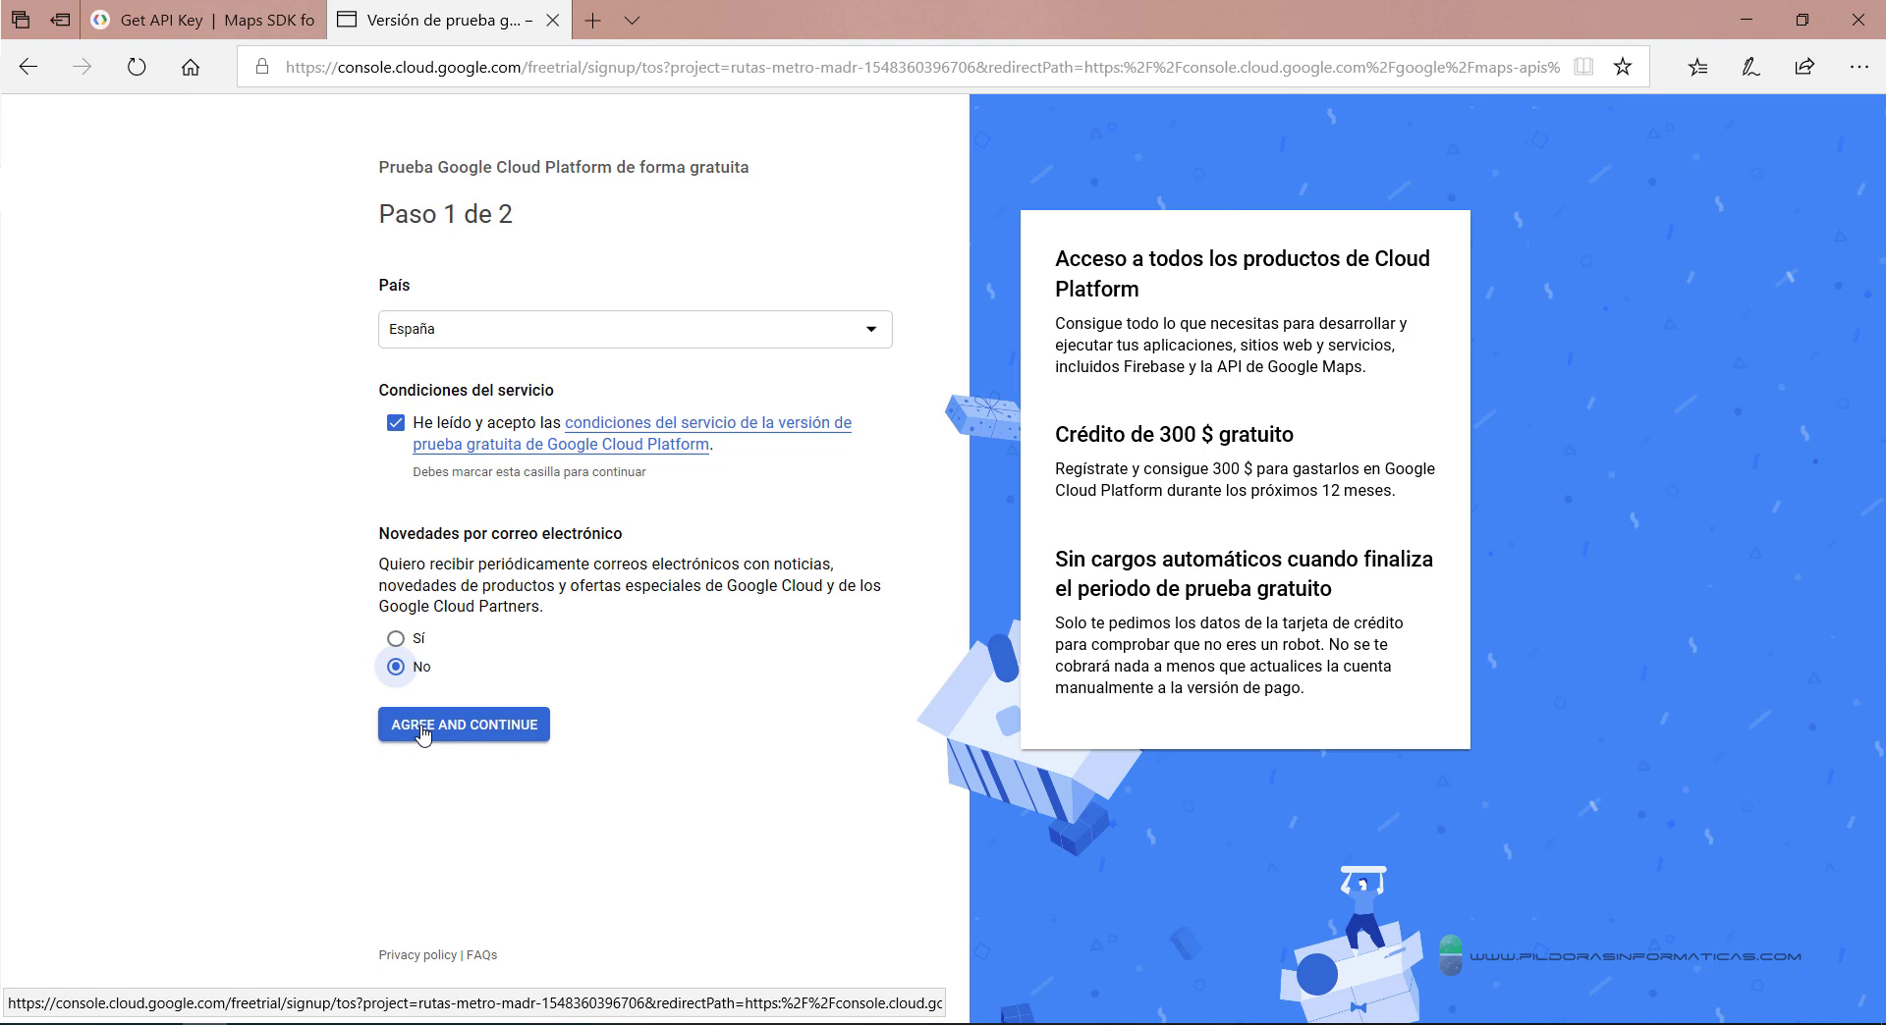
pyautogui.click(489, 732)
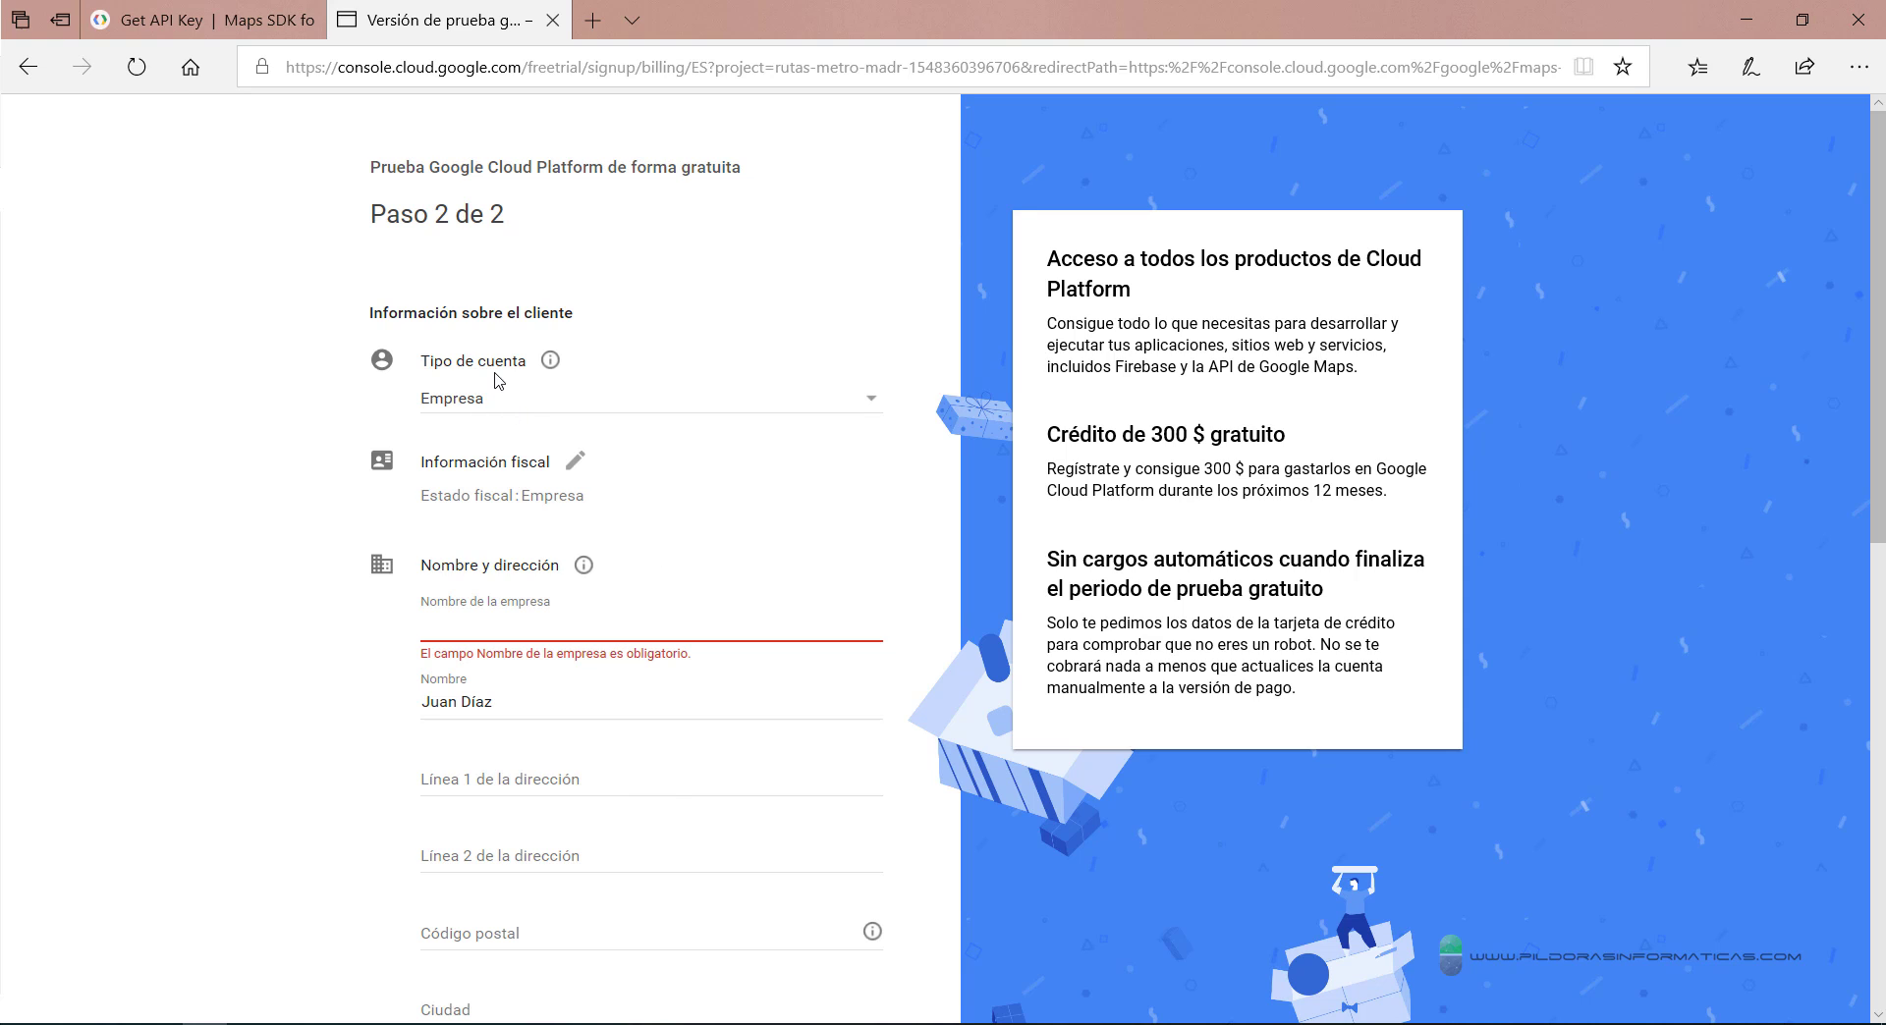
# Step: Switch the account type from Empresa to Particular and box the 'Sin cargos automáticos' note
pyautogui.click(867, 409)
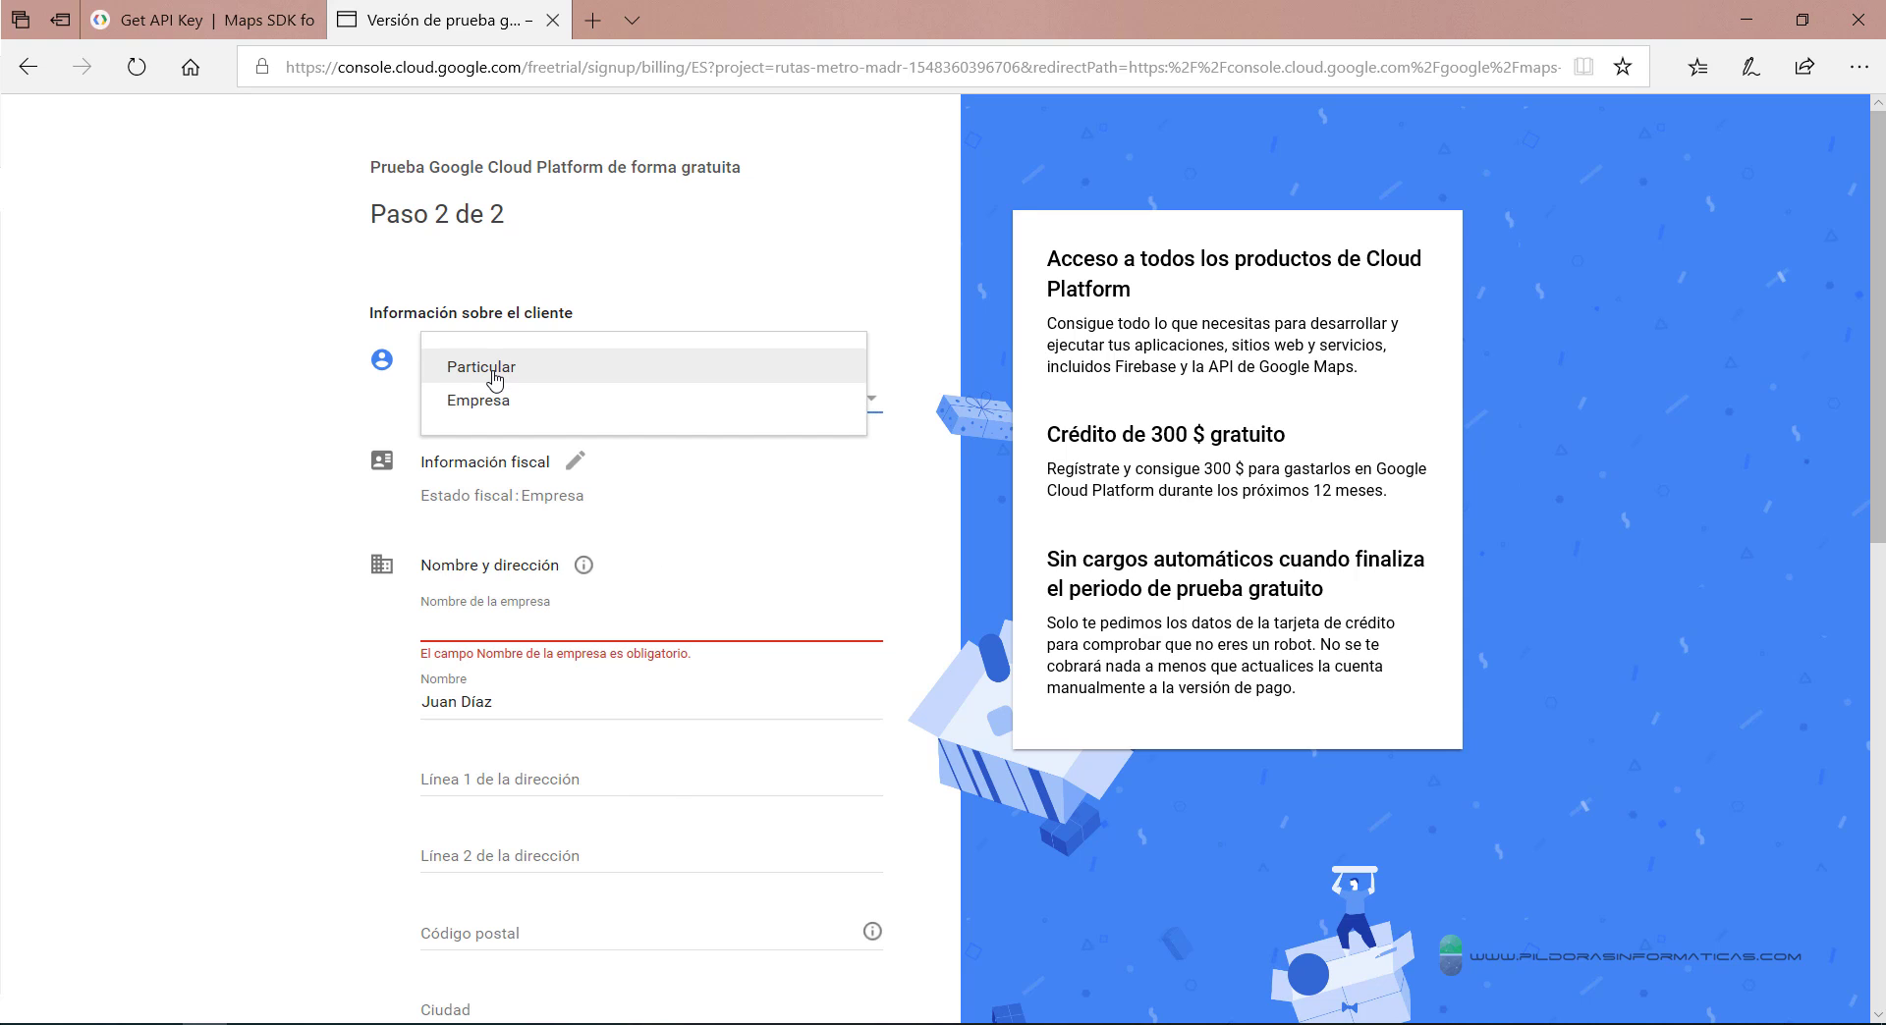
pyautogui.click(494, 379)
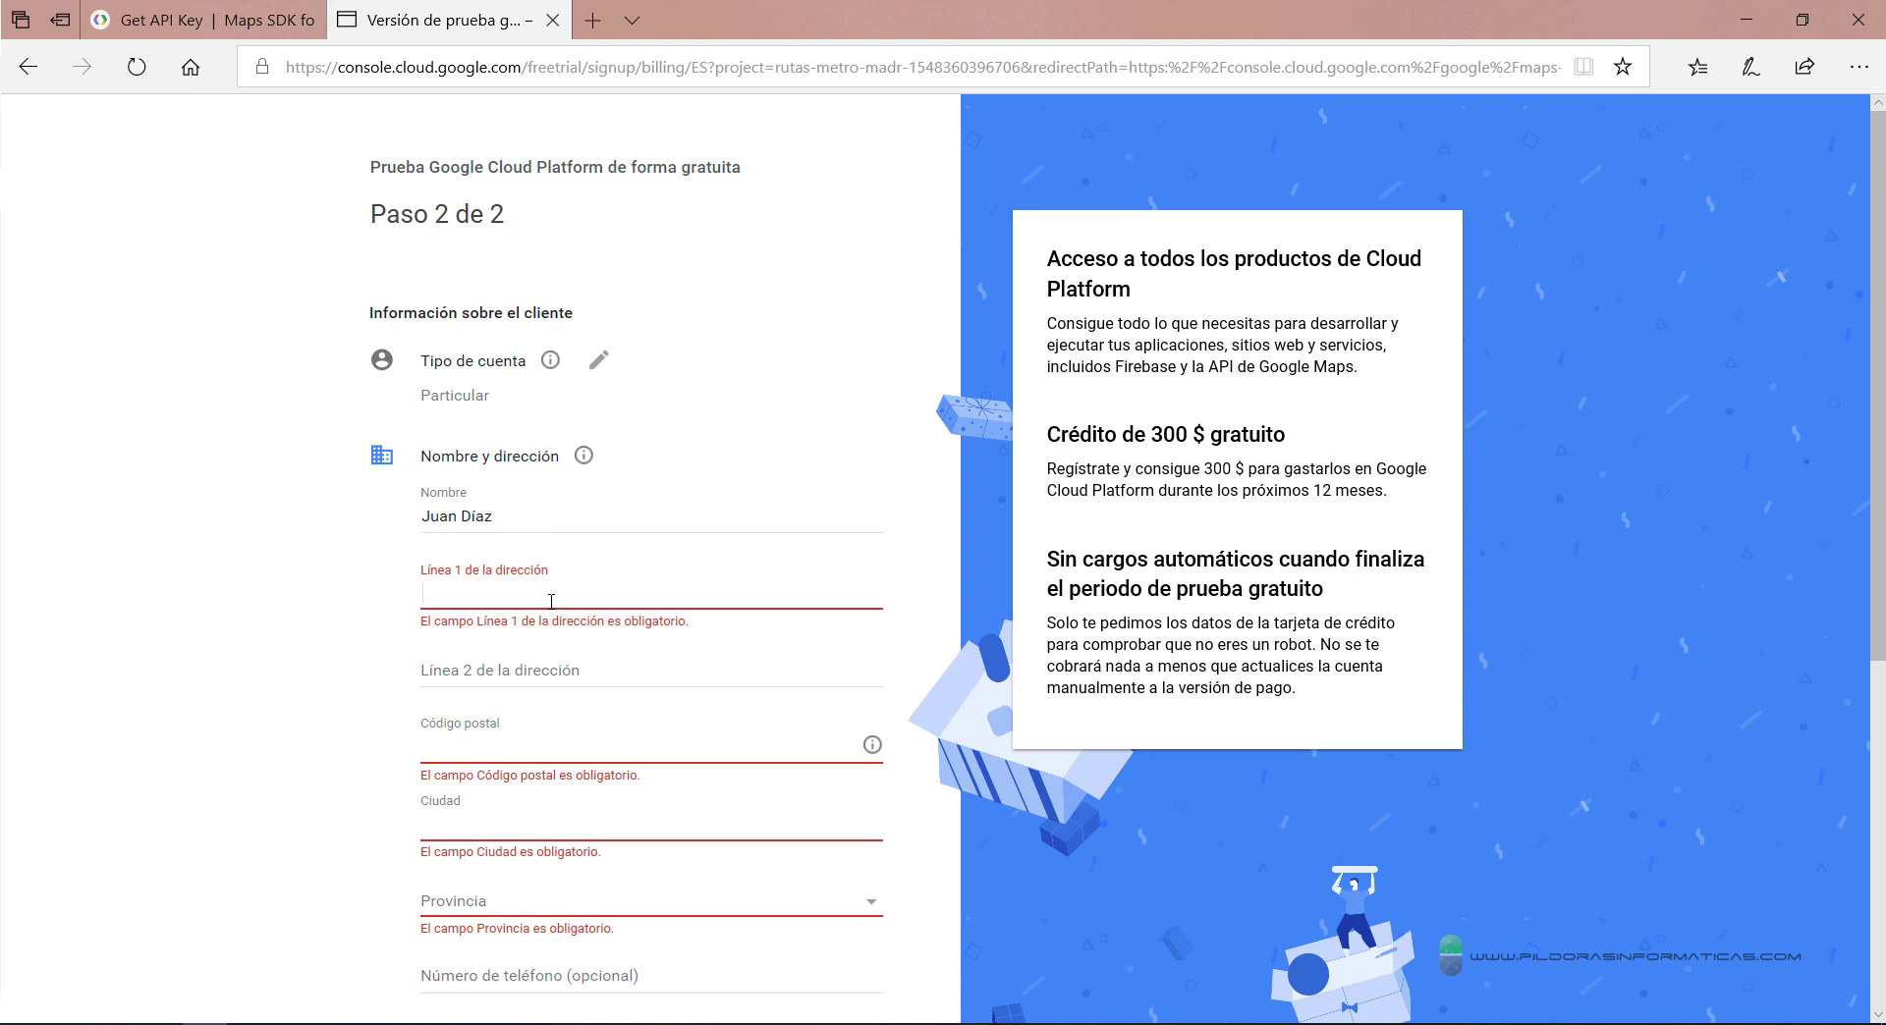
pyautogui.scroll(-3, 586, 738)
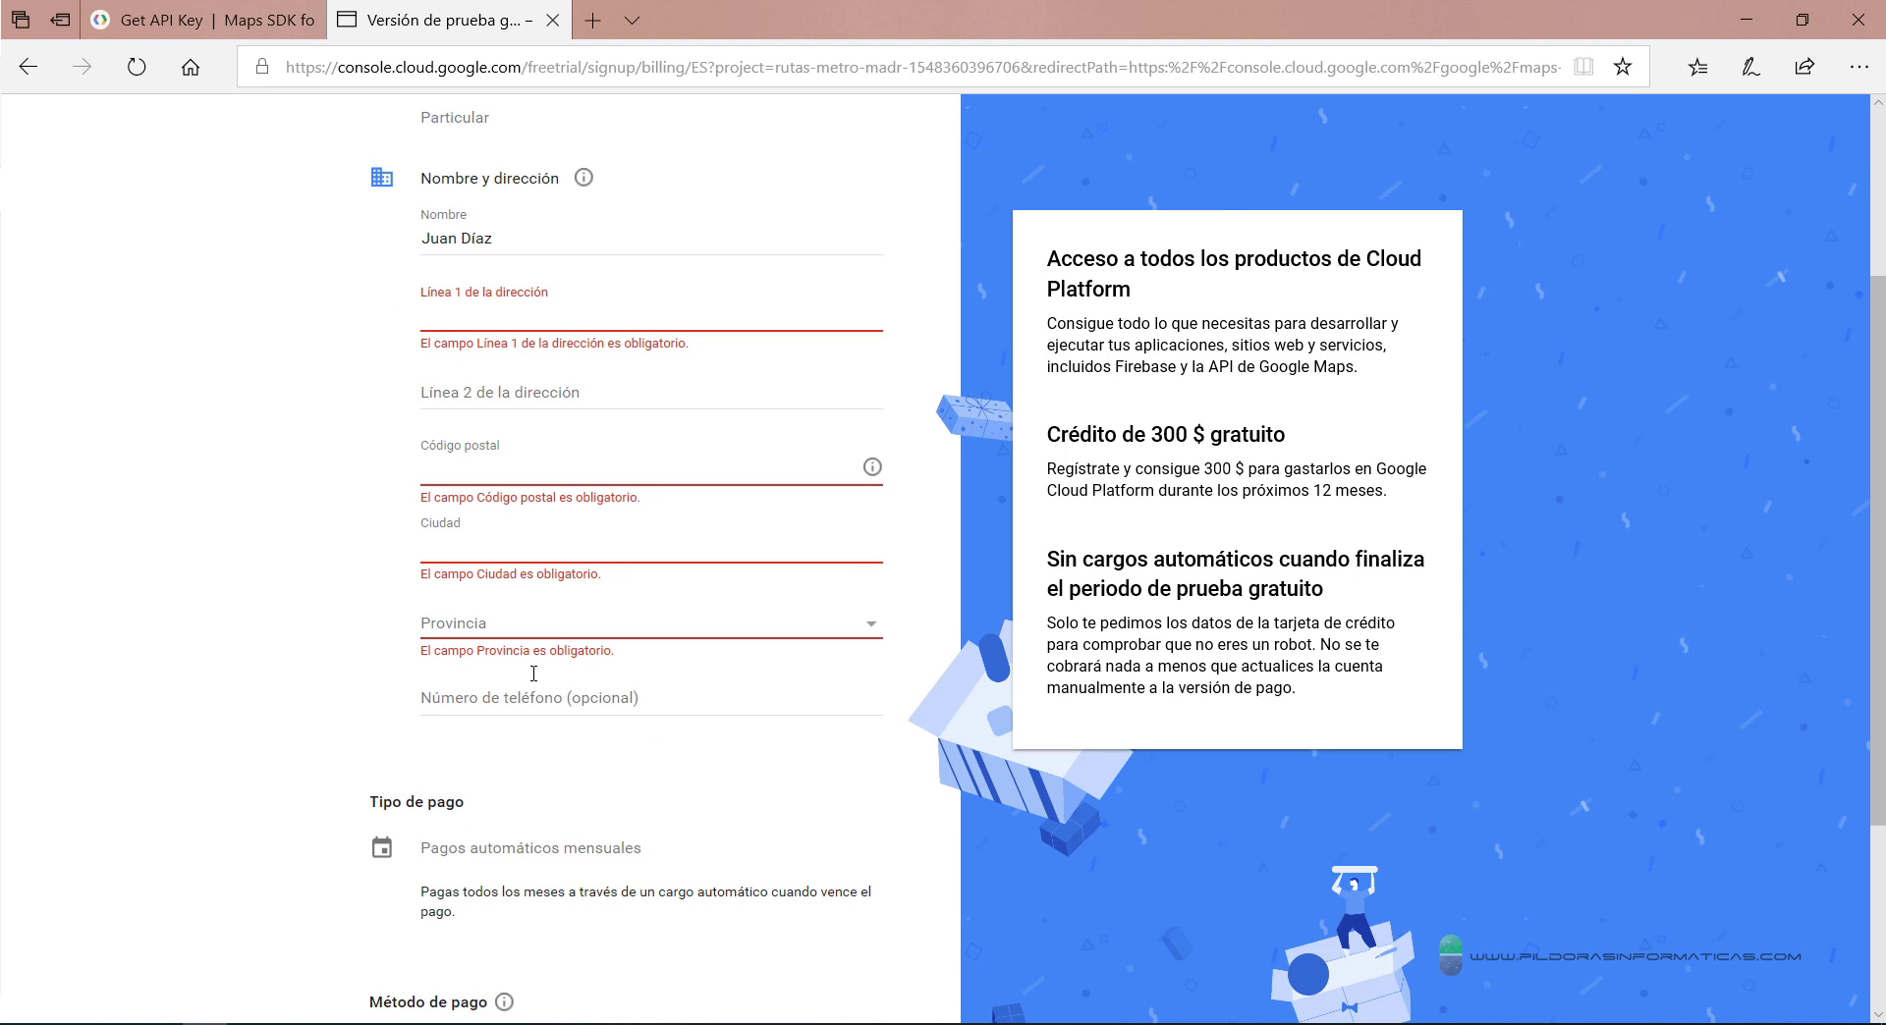
pyautogui.scroll(2, 533, 674)
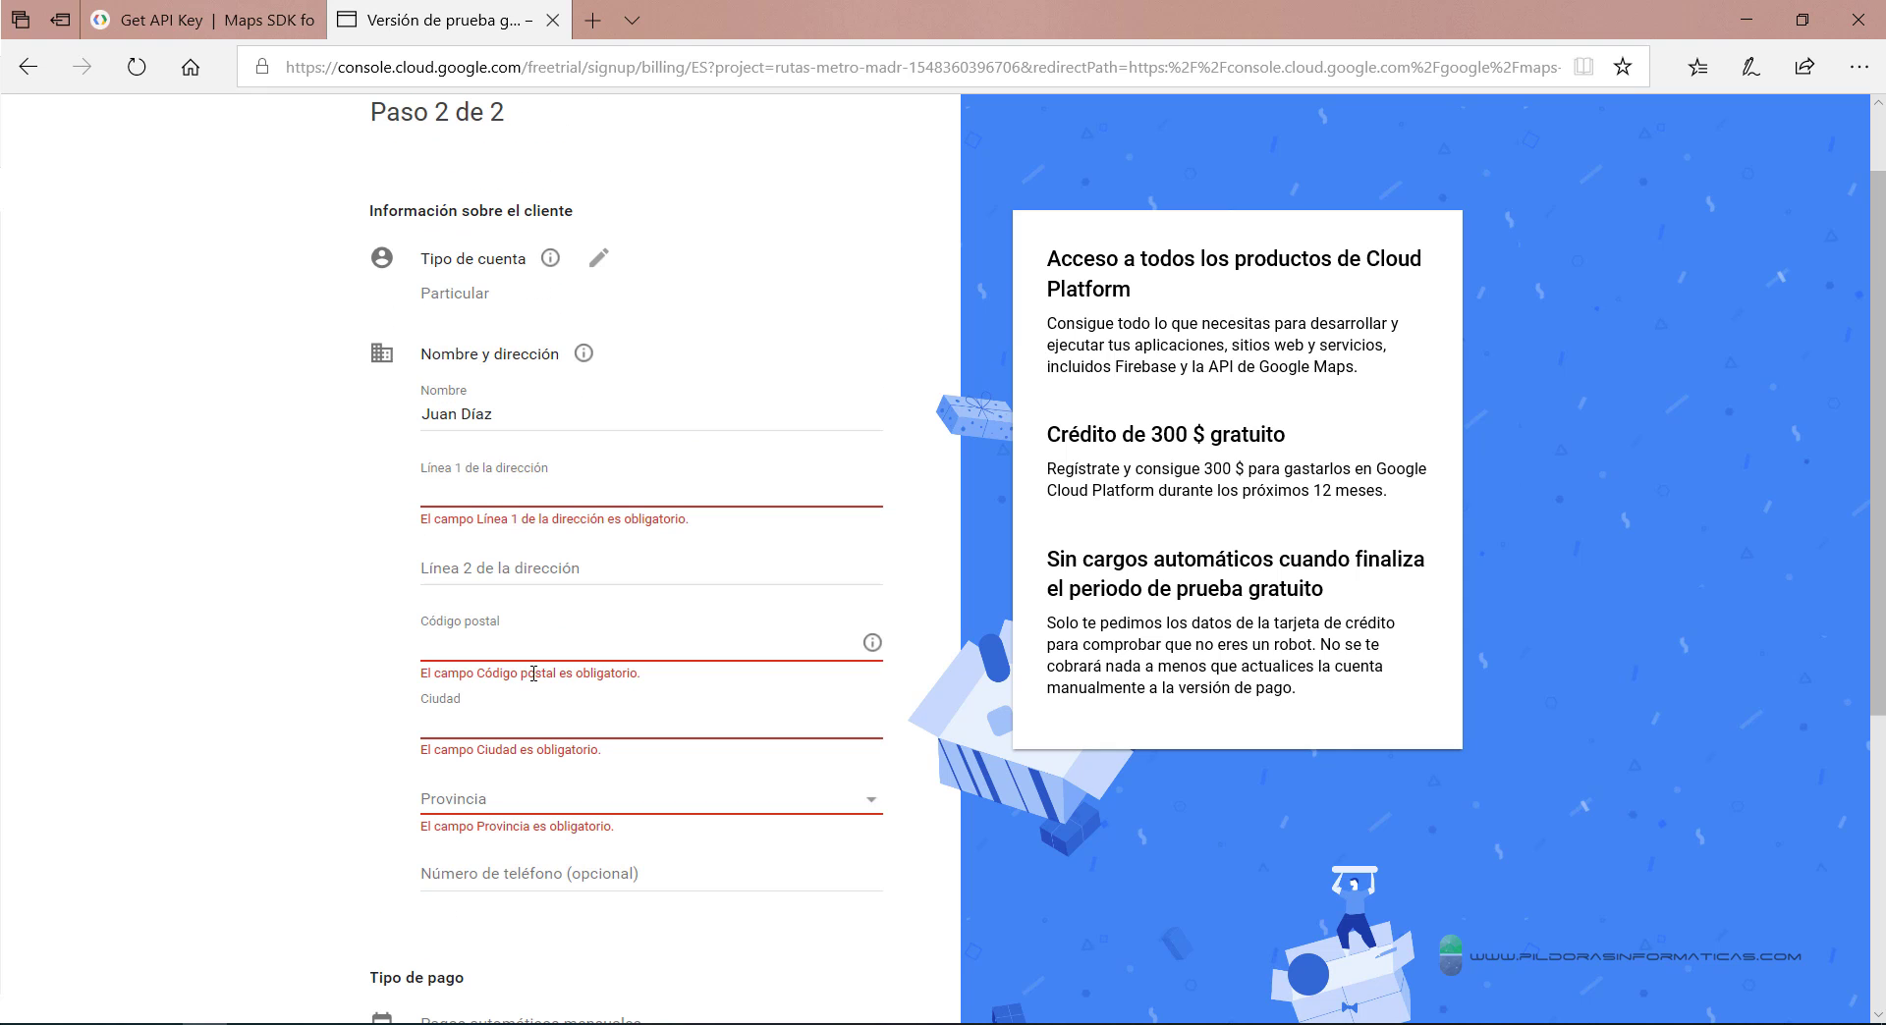
pyautogui.scroll(-4, 510, 717)
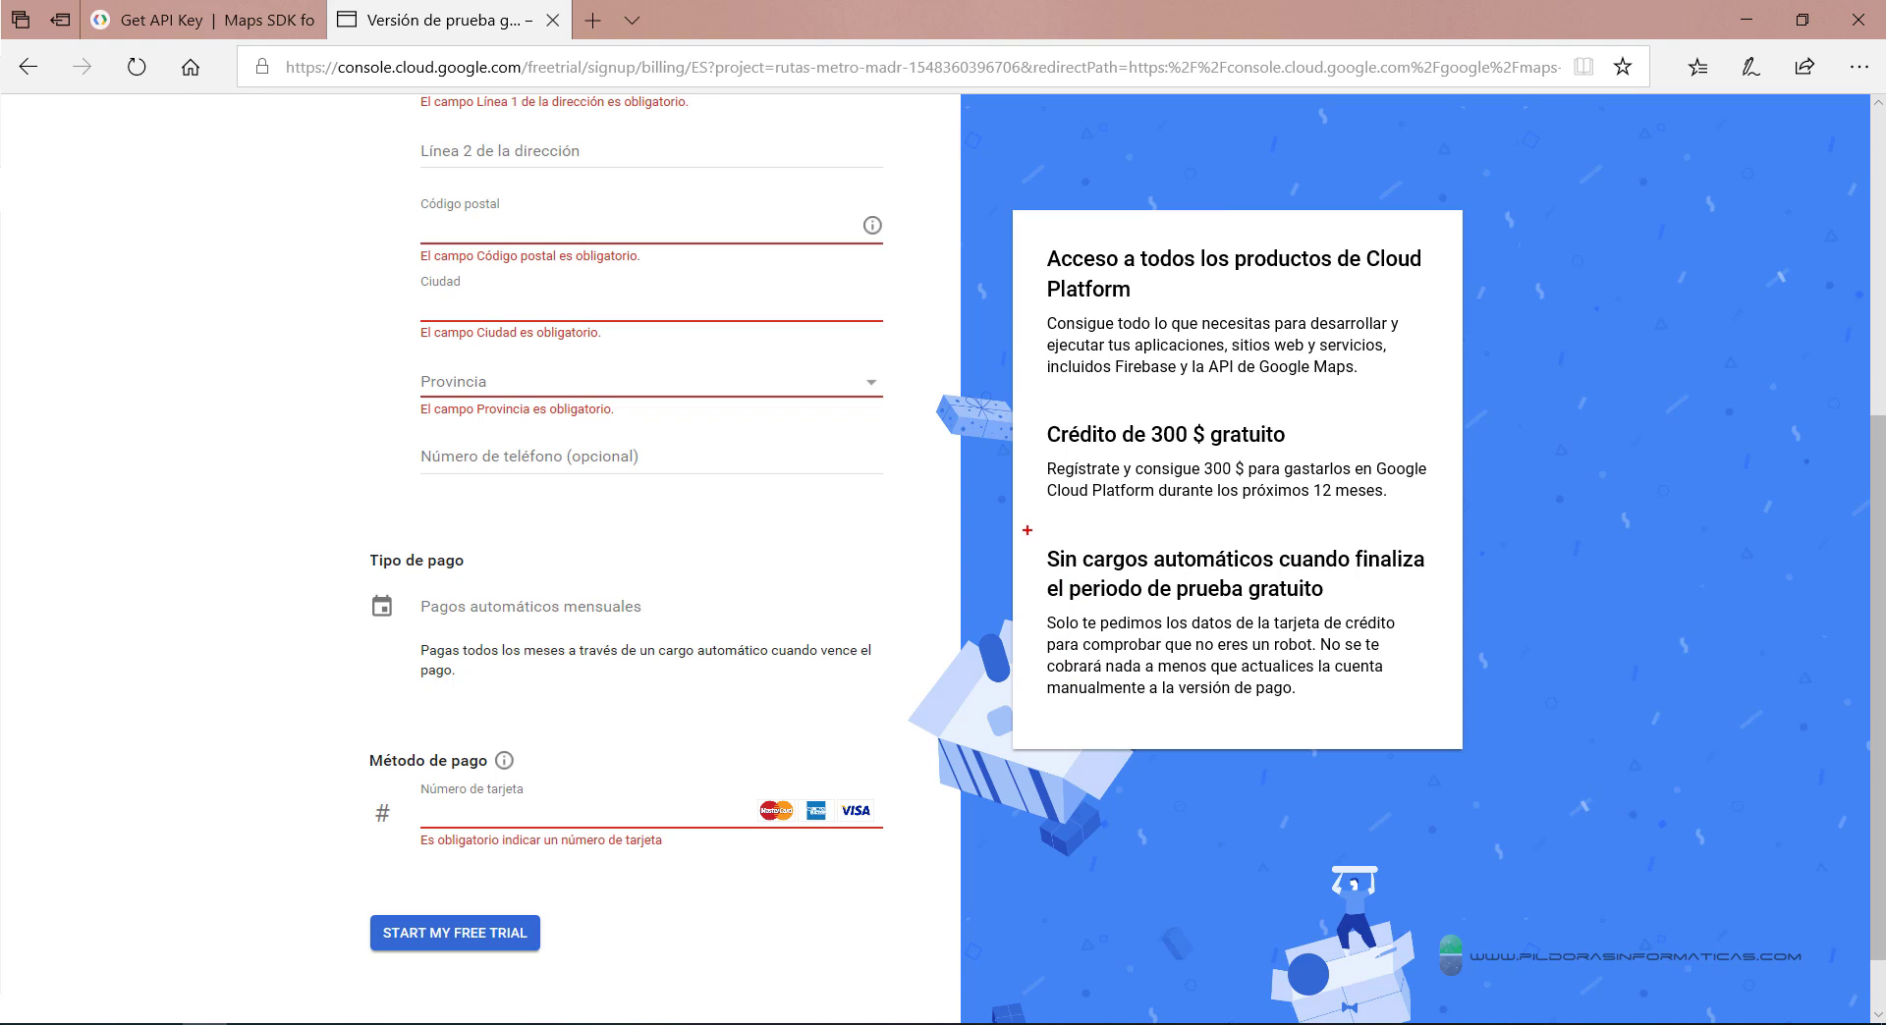
pyautogui.moveTo(1027, 533); pyautogui.dragTo(1467, 726)
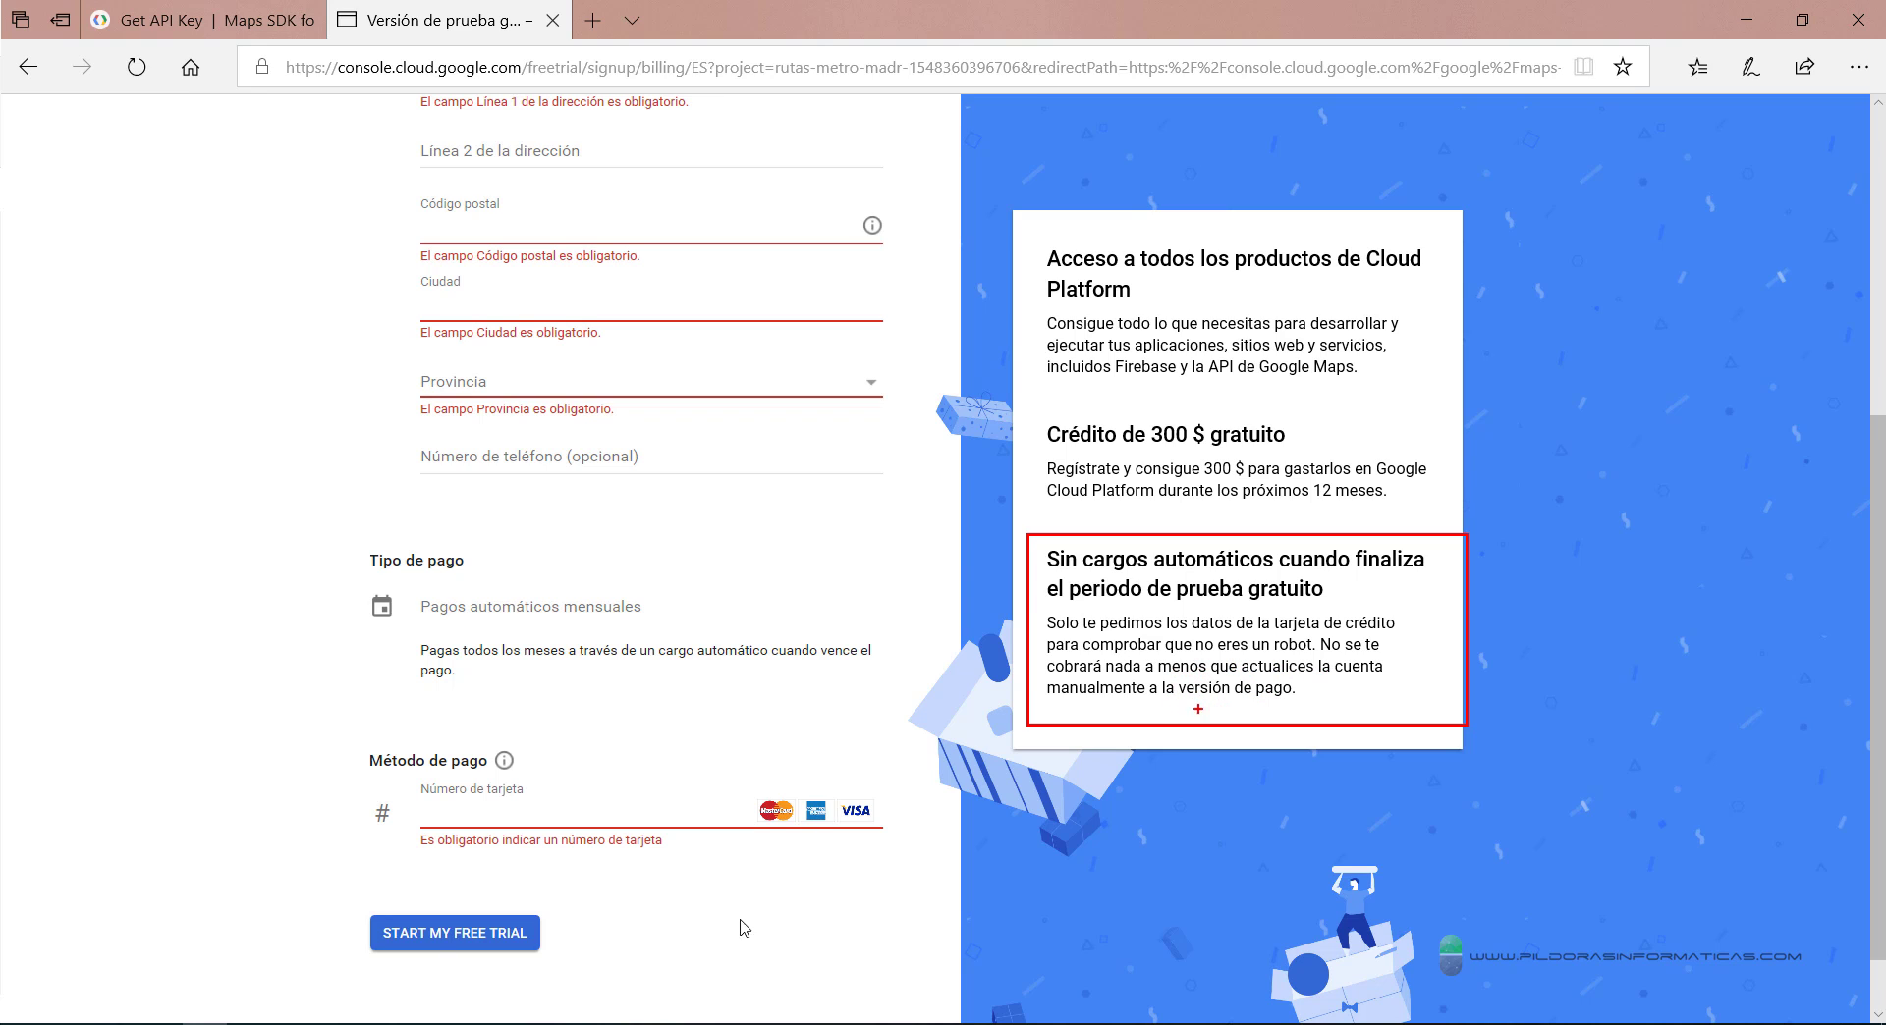
# Step: Start the free trial with the entered billing address and card details
pyautogui.scroll(5, 513, 844)
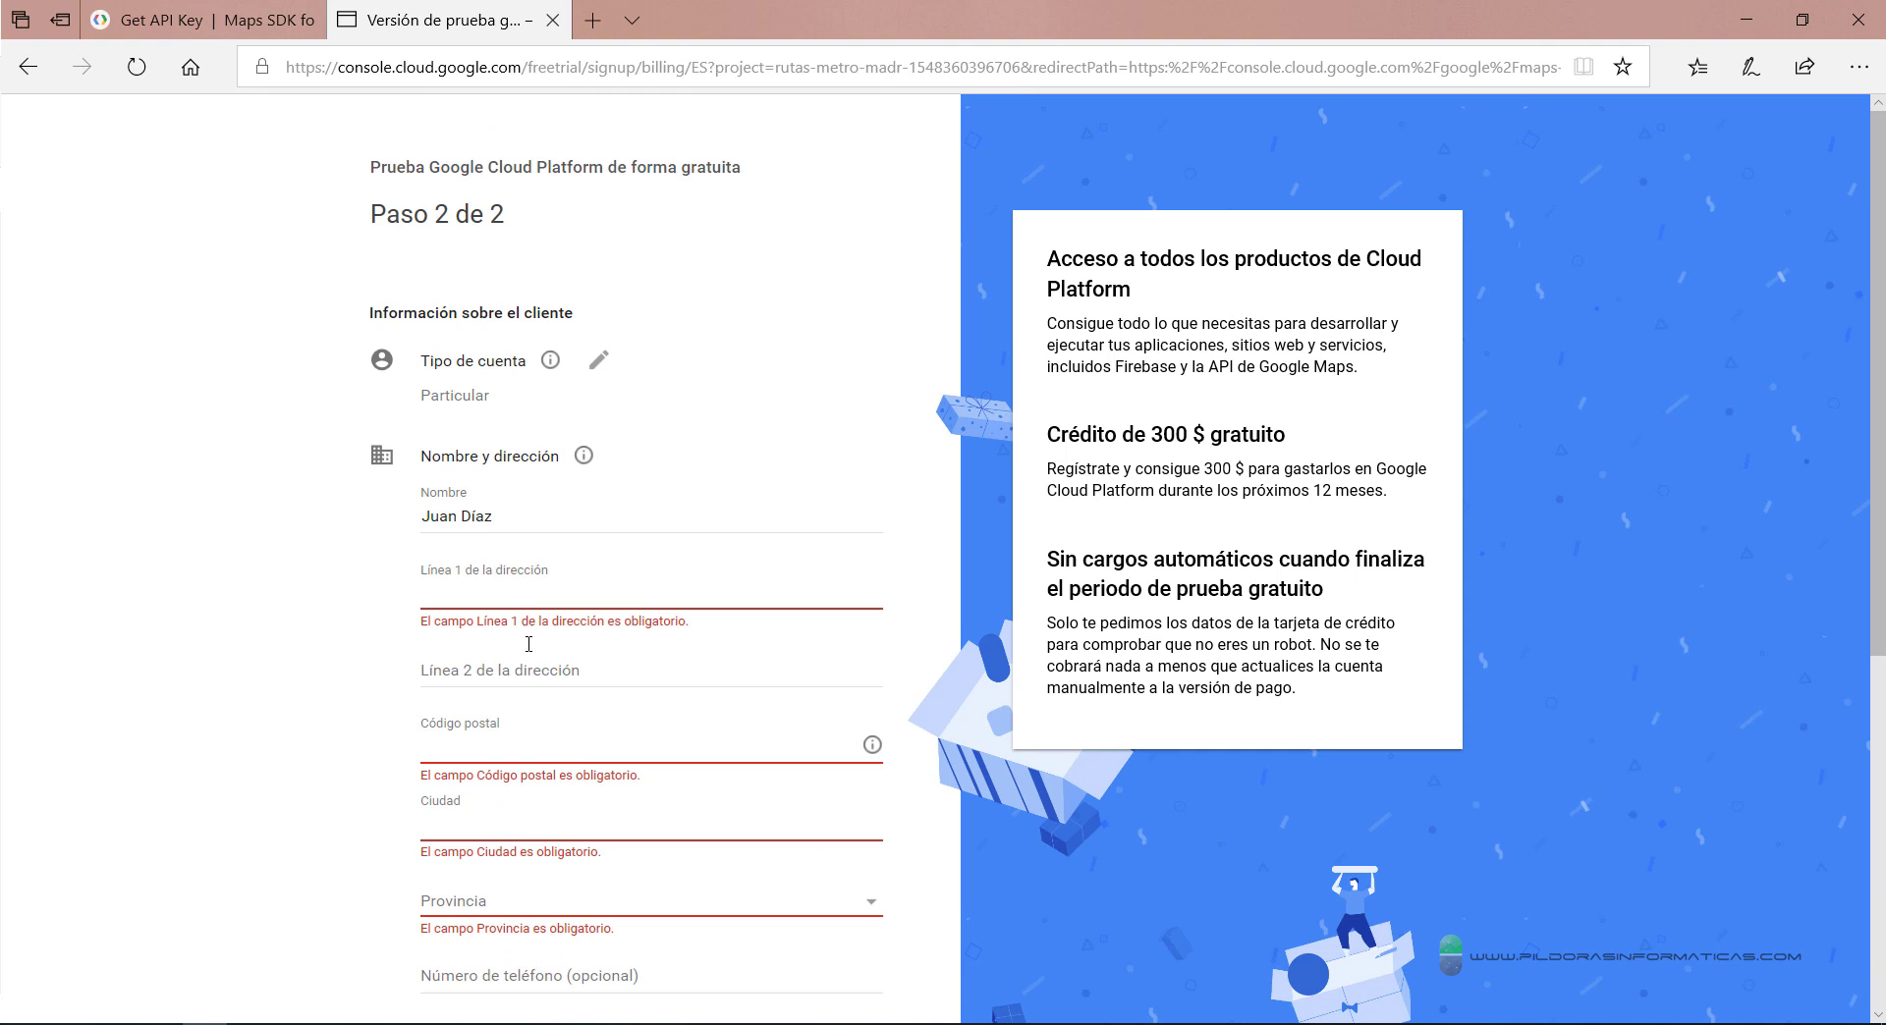
pyautogui.moveTo(550, 359)
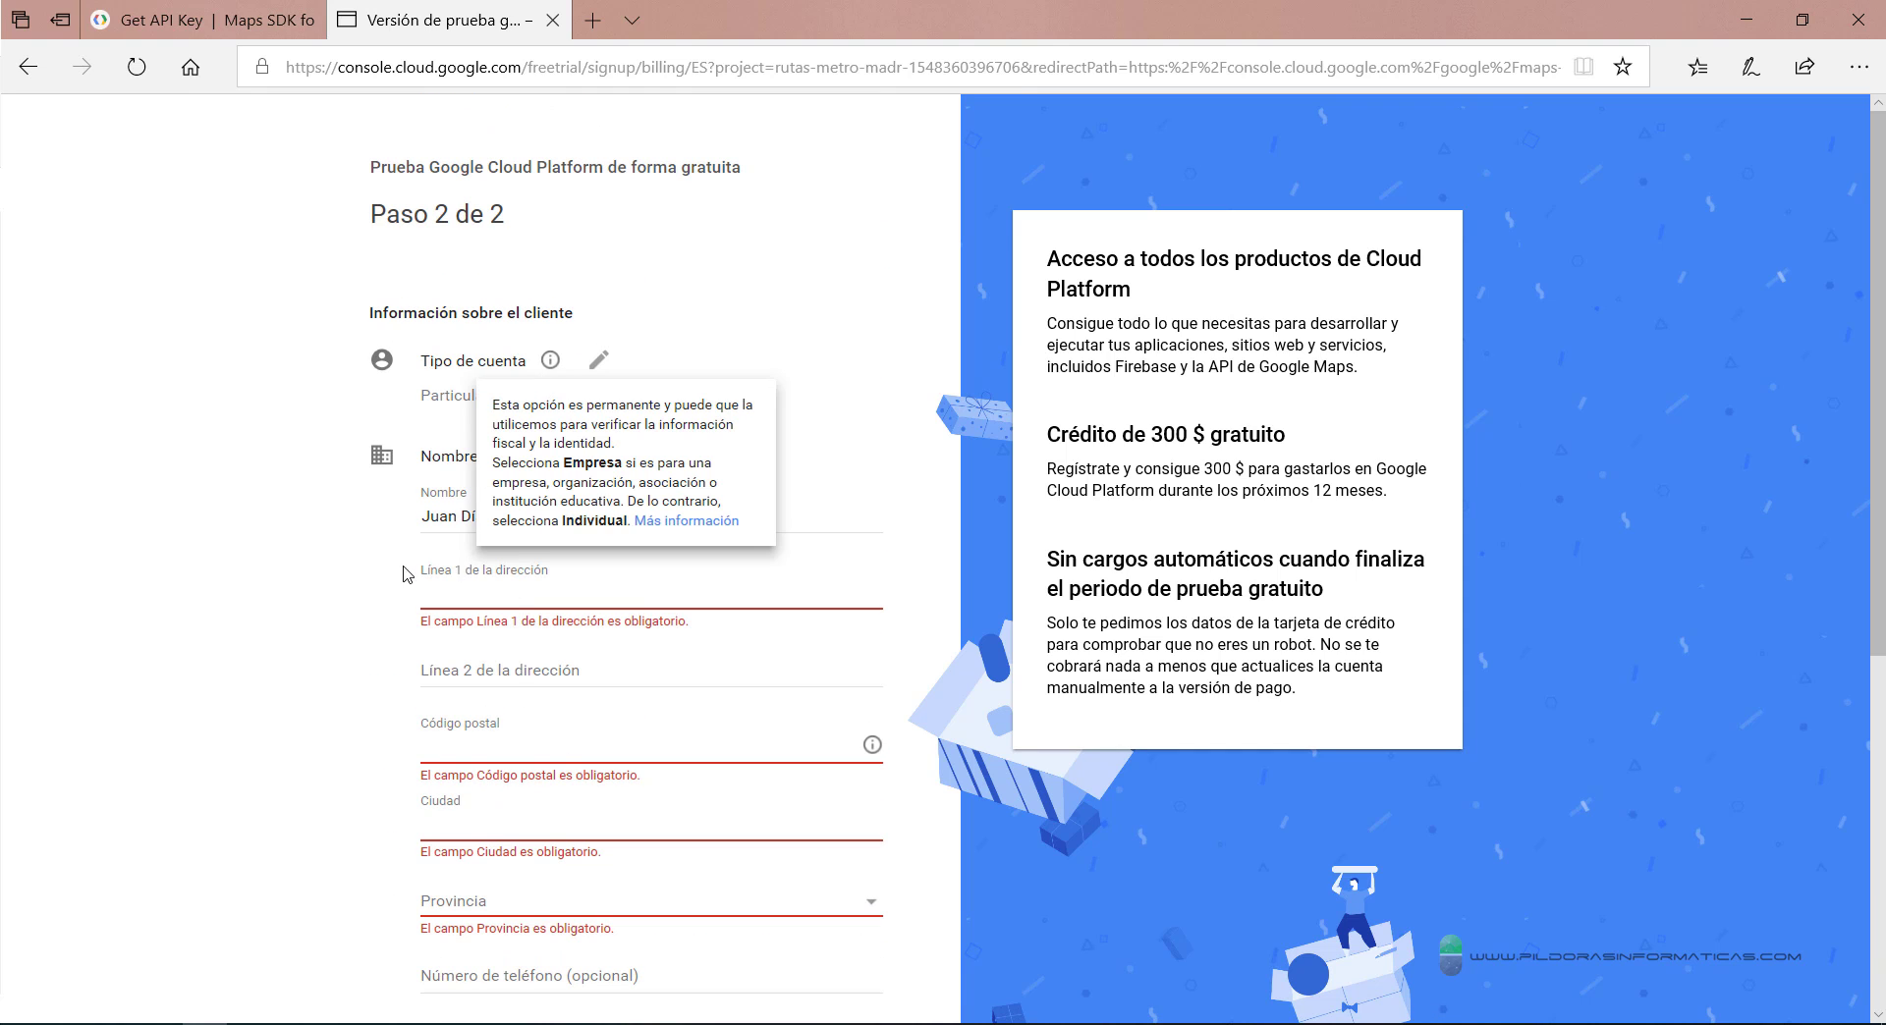
pyautogui.scroll(-1, 374, 581)
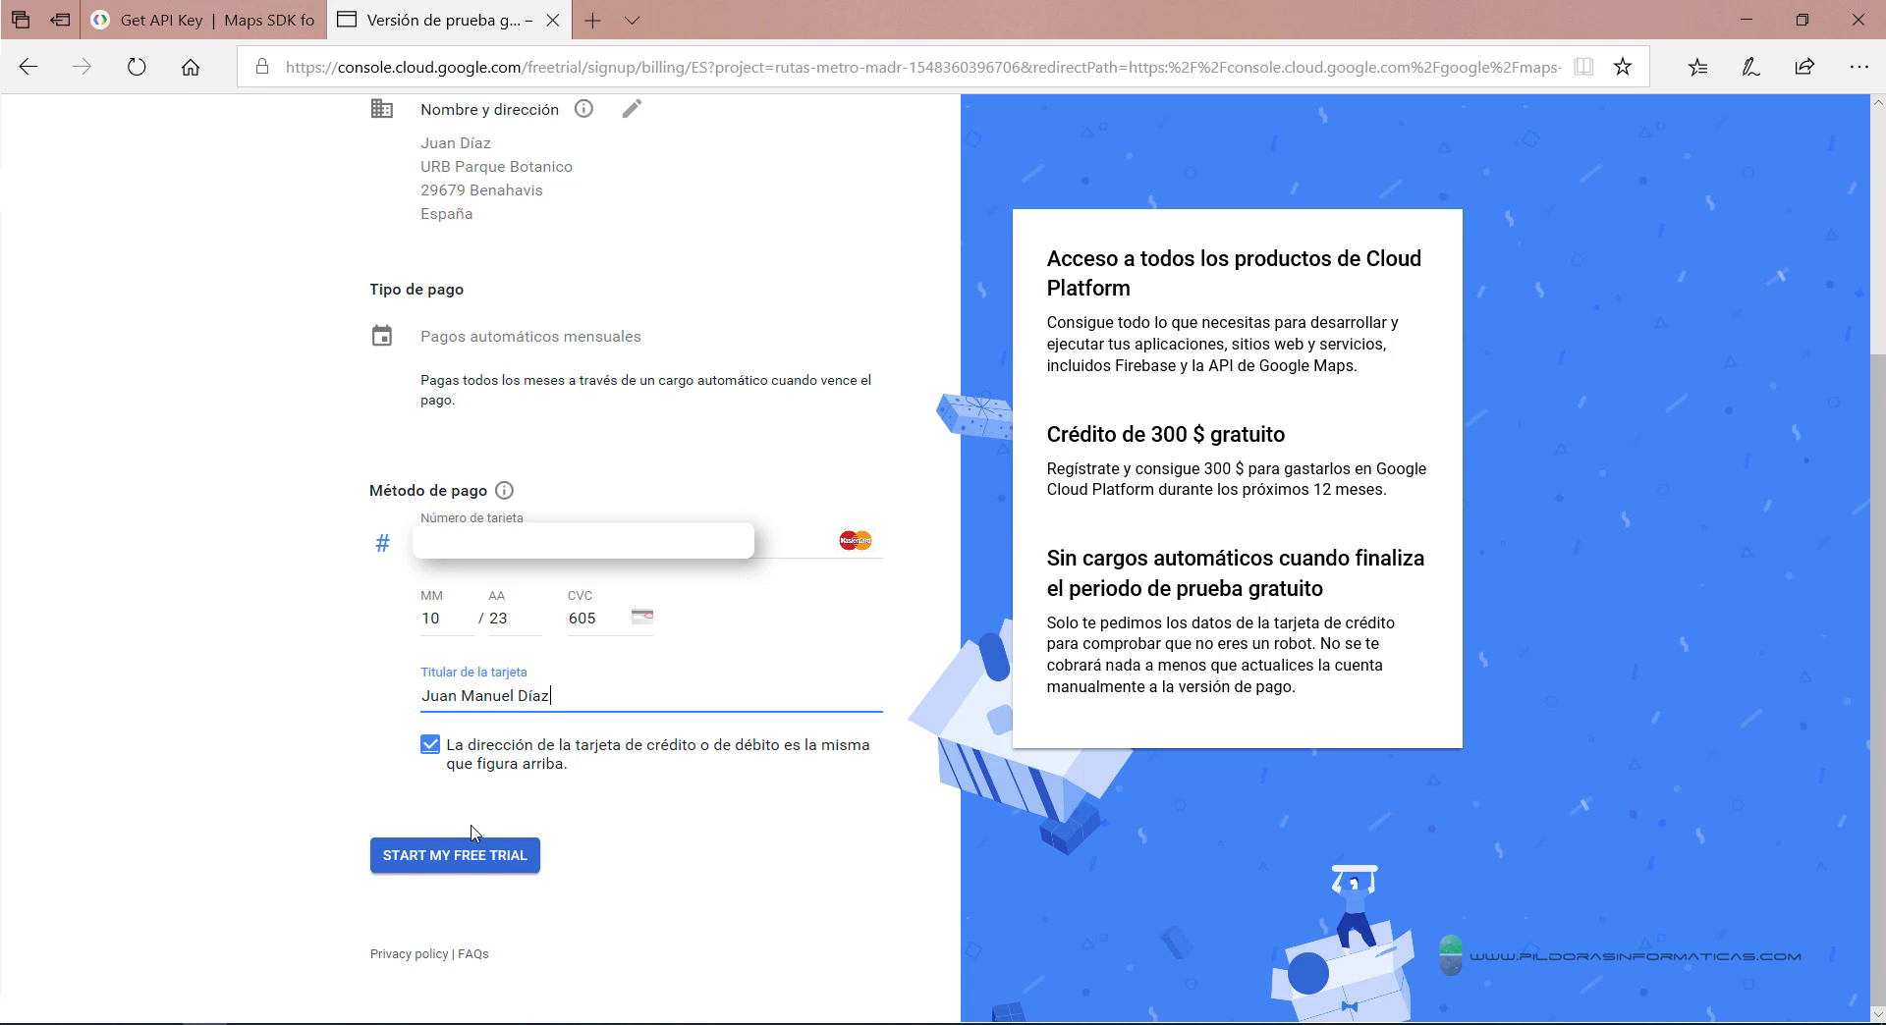
pyautogui.click(465, 863)
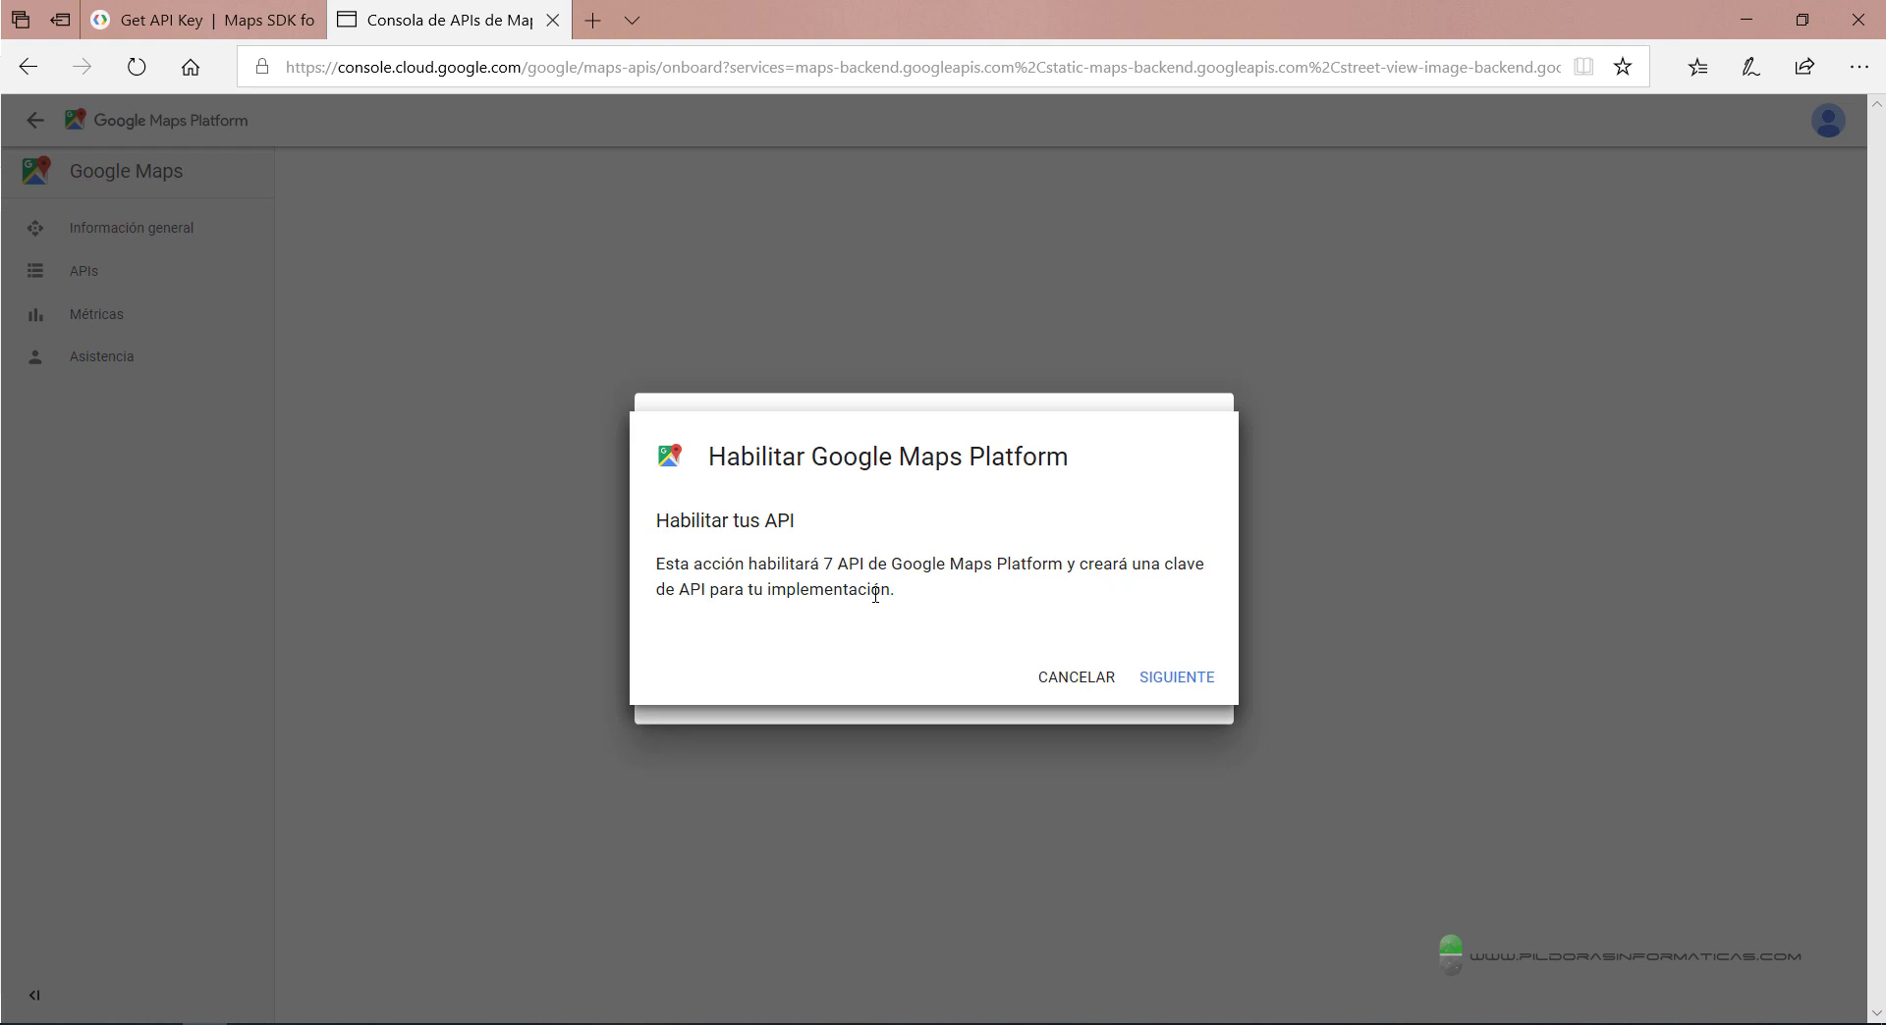
# Step: Enable the 7 Maps APIs, highlight the generated API key, and close the key confirmation
pyautogui.click(1167, 687)
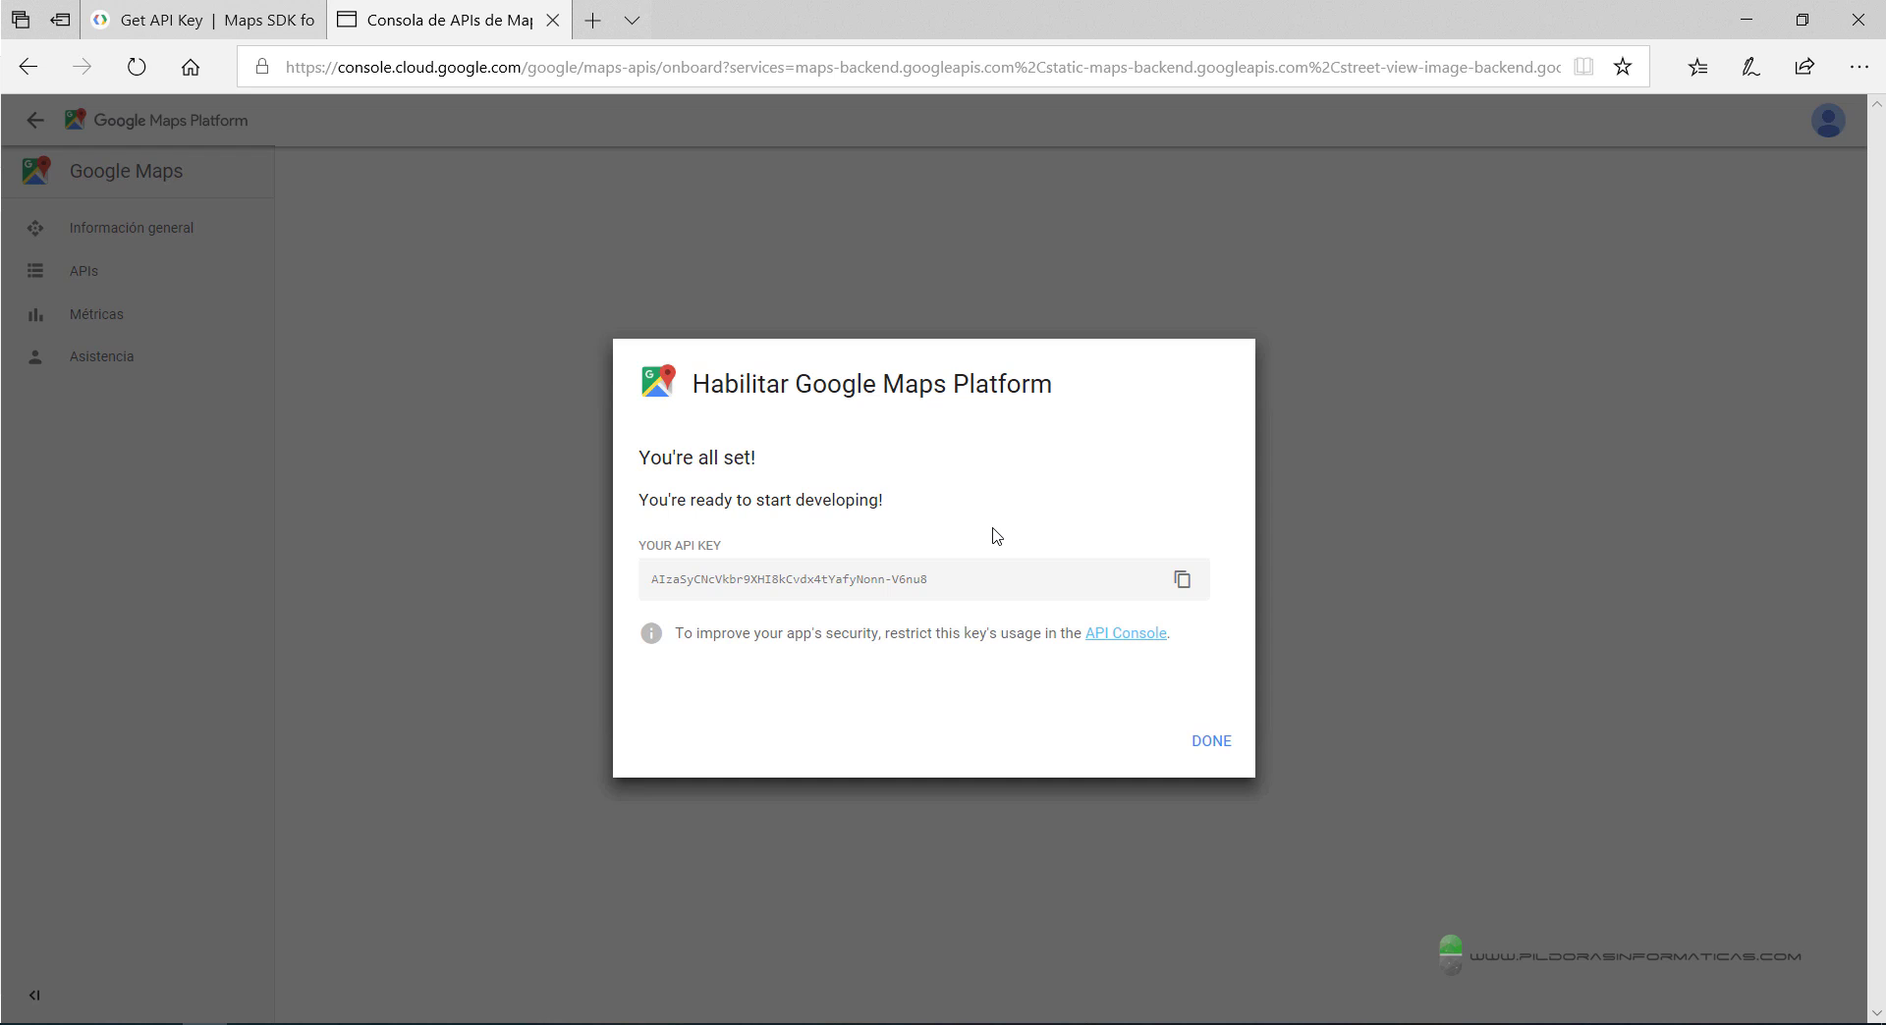
pyautogui.moveTo(620, 534); pyautogui.dragTo(1230, 617)
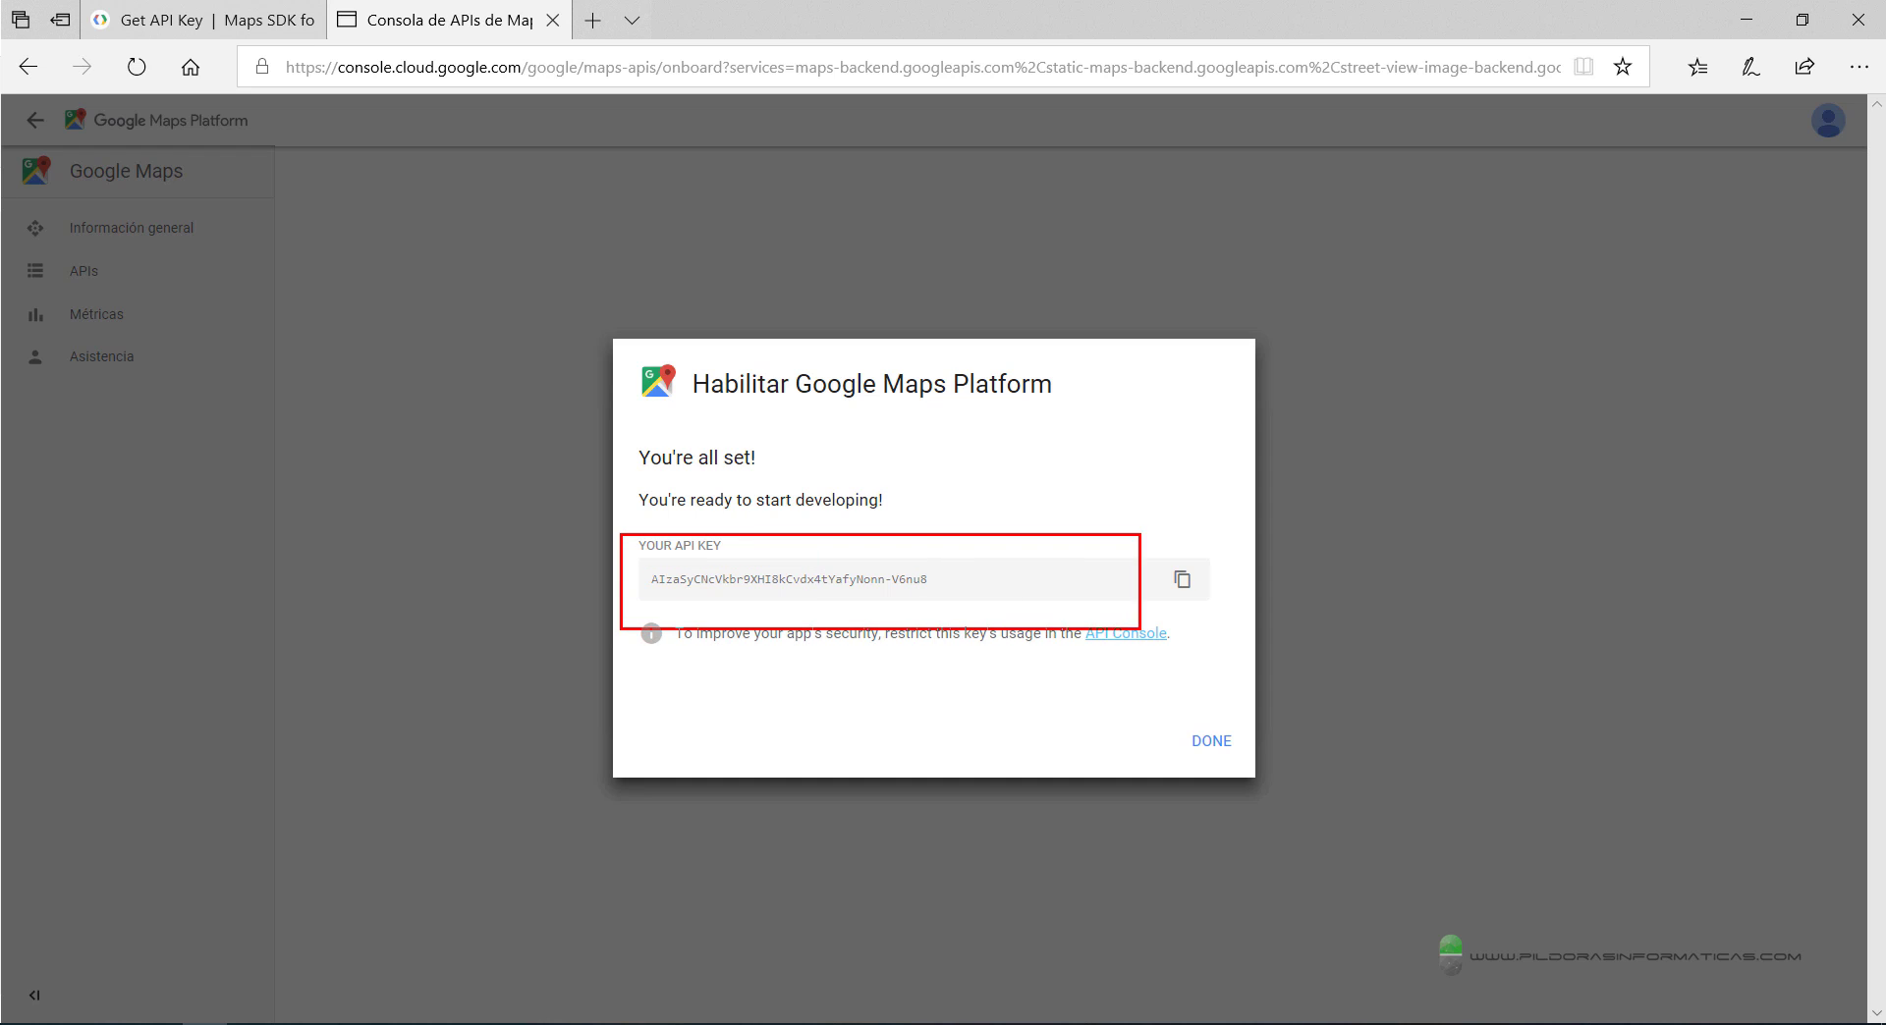
pyautogui.moveTo(930, 548); pyautogui.dragTo(1049, 445)
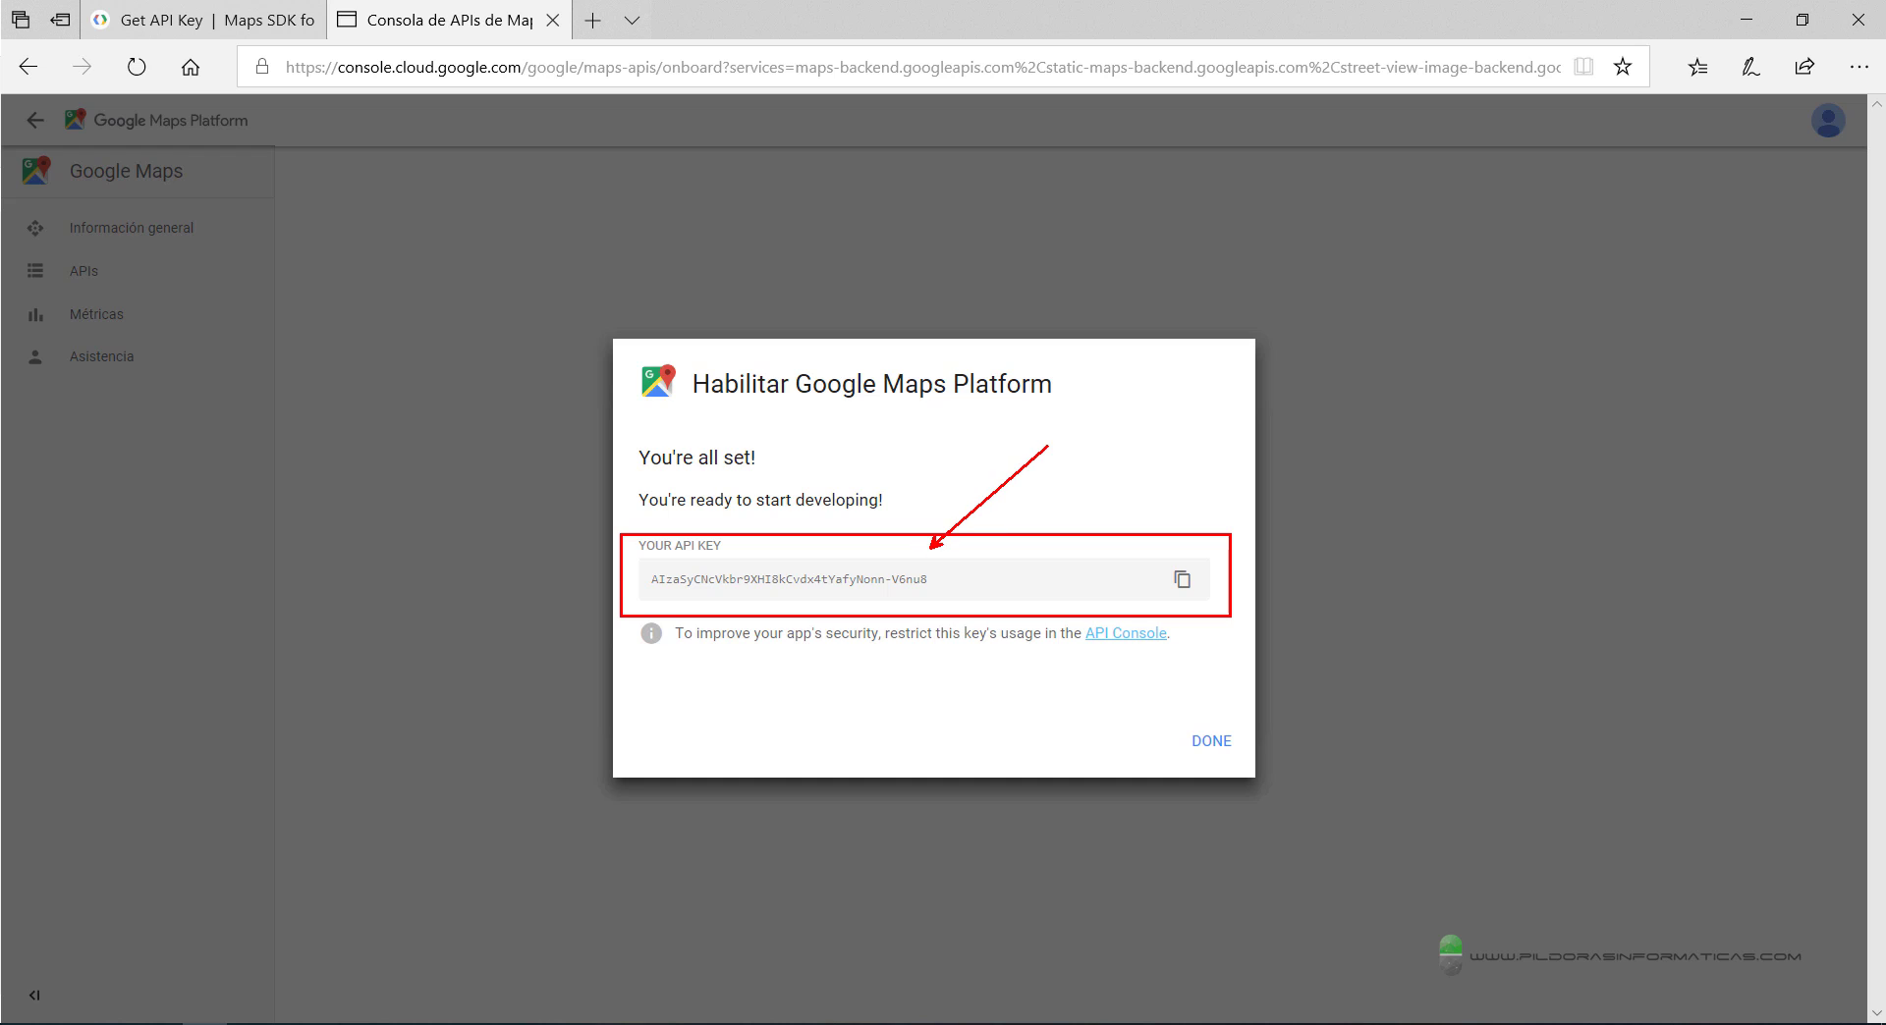
pyautogui.moveTo(1150, 552); pyautogui.dragTo(1208, 606)
pyautogui.press('Escape')
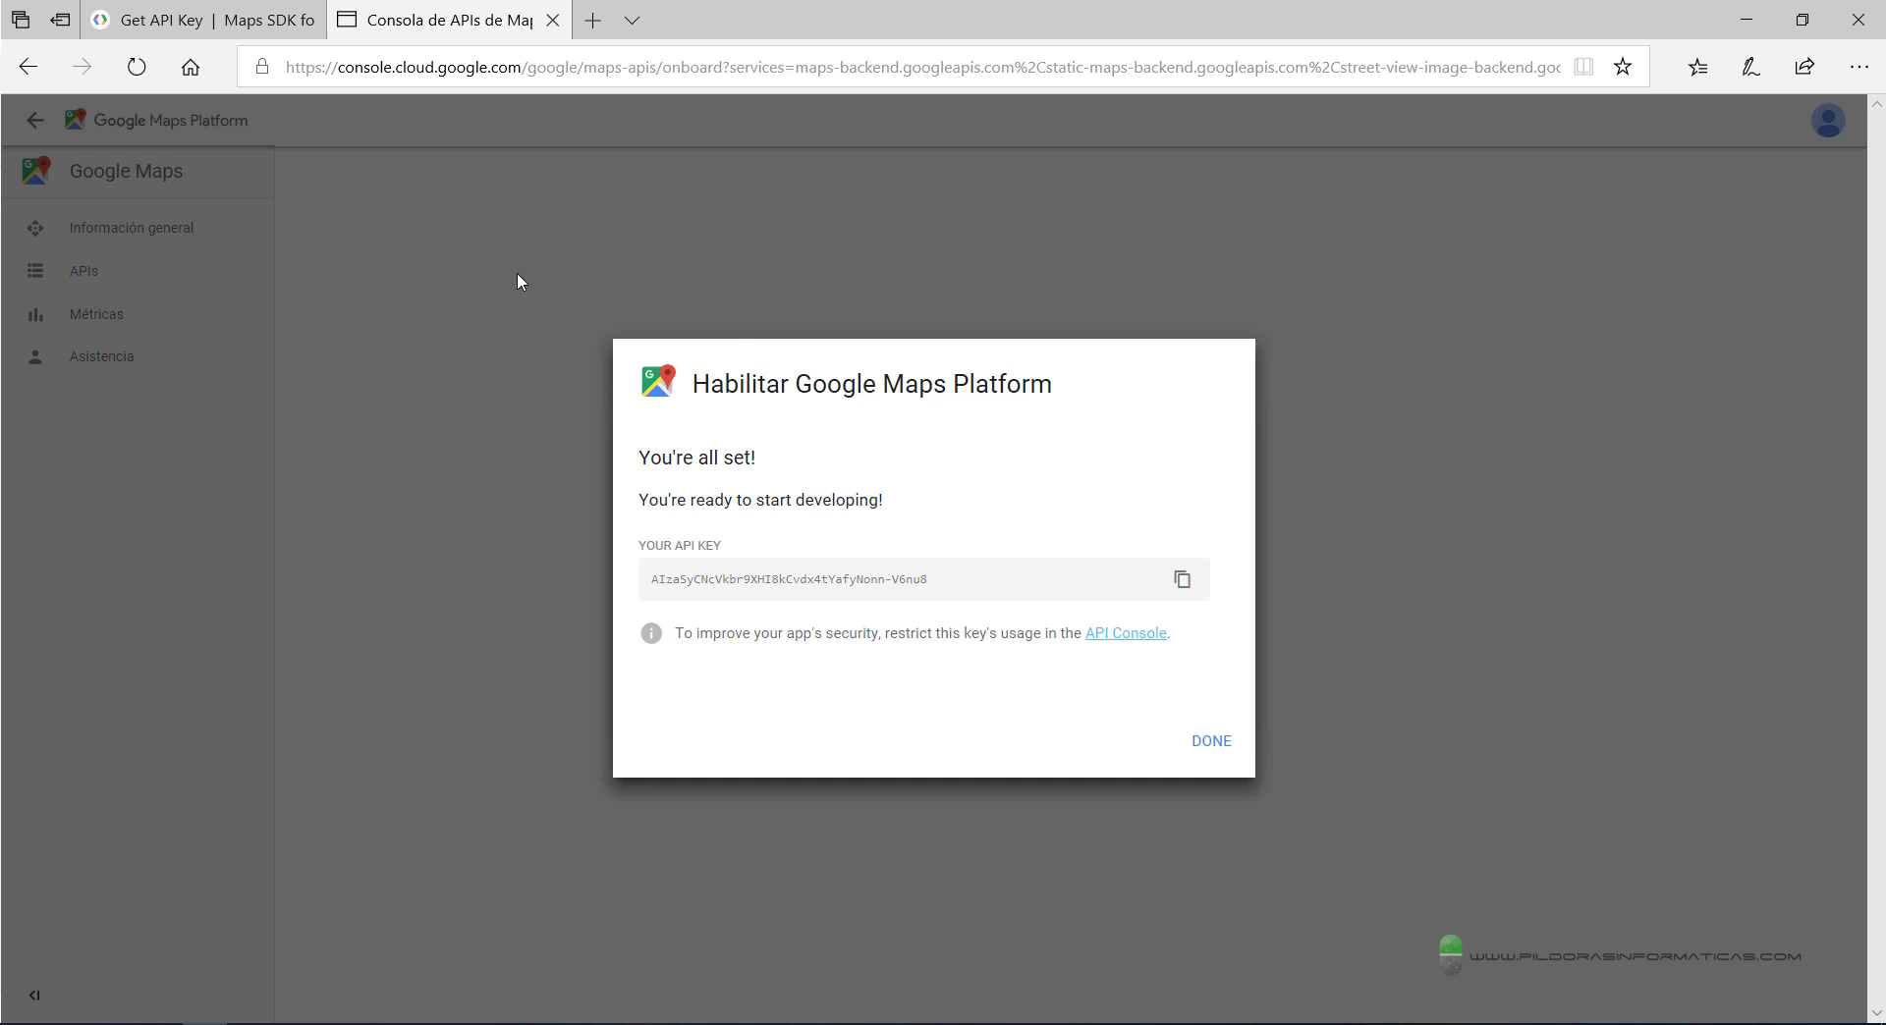
pyautogui.click(1214, 748)
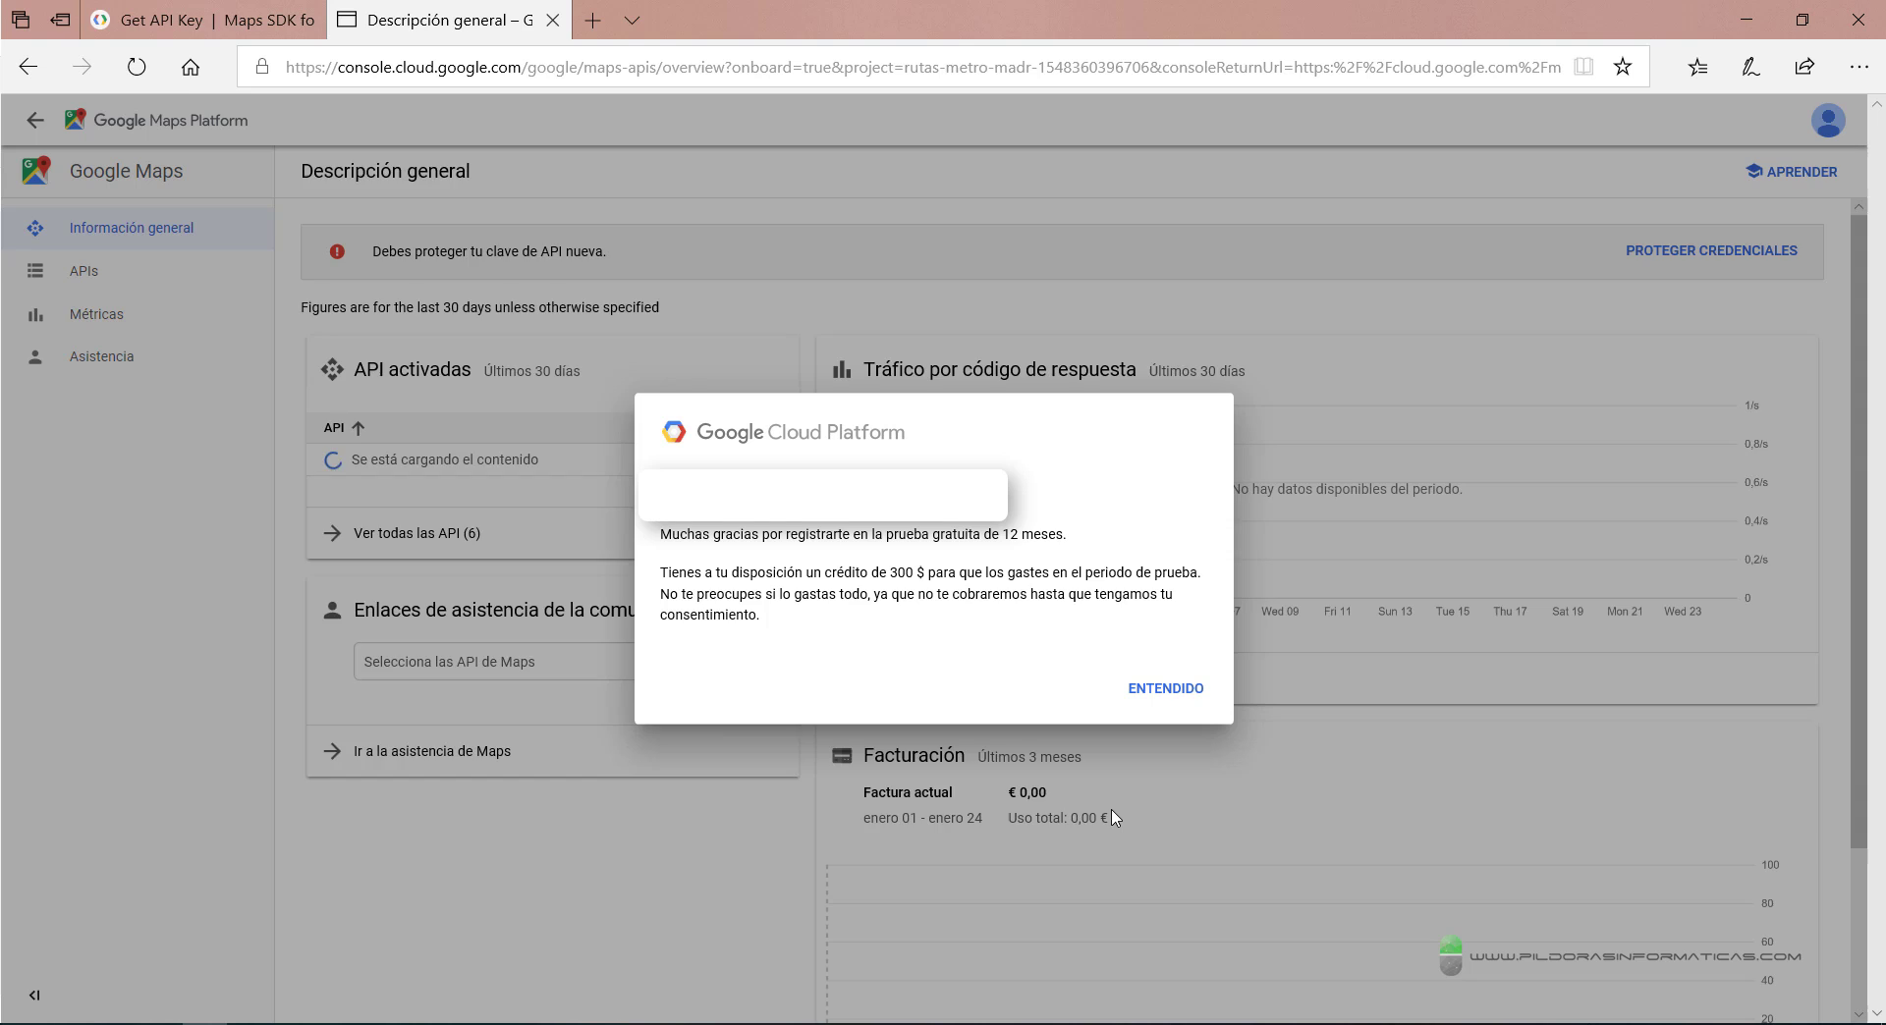
# Step: Close the free-trial welcome message and go to the Maps Platform APIs list showing six enabled APIs
pyautogui.hotkey('alt', 'Left')
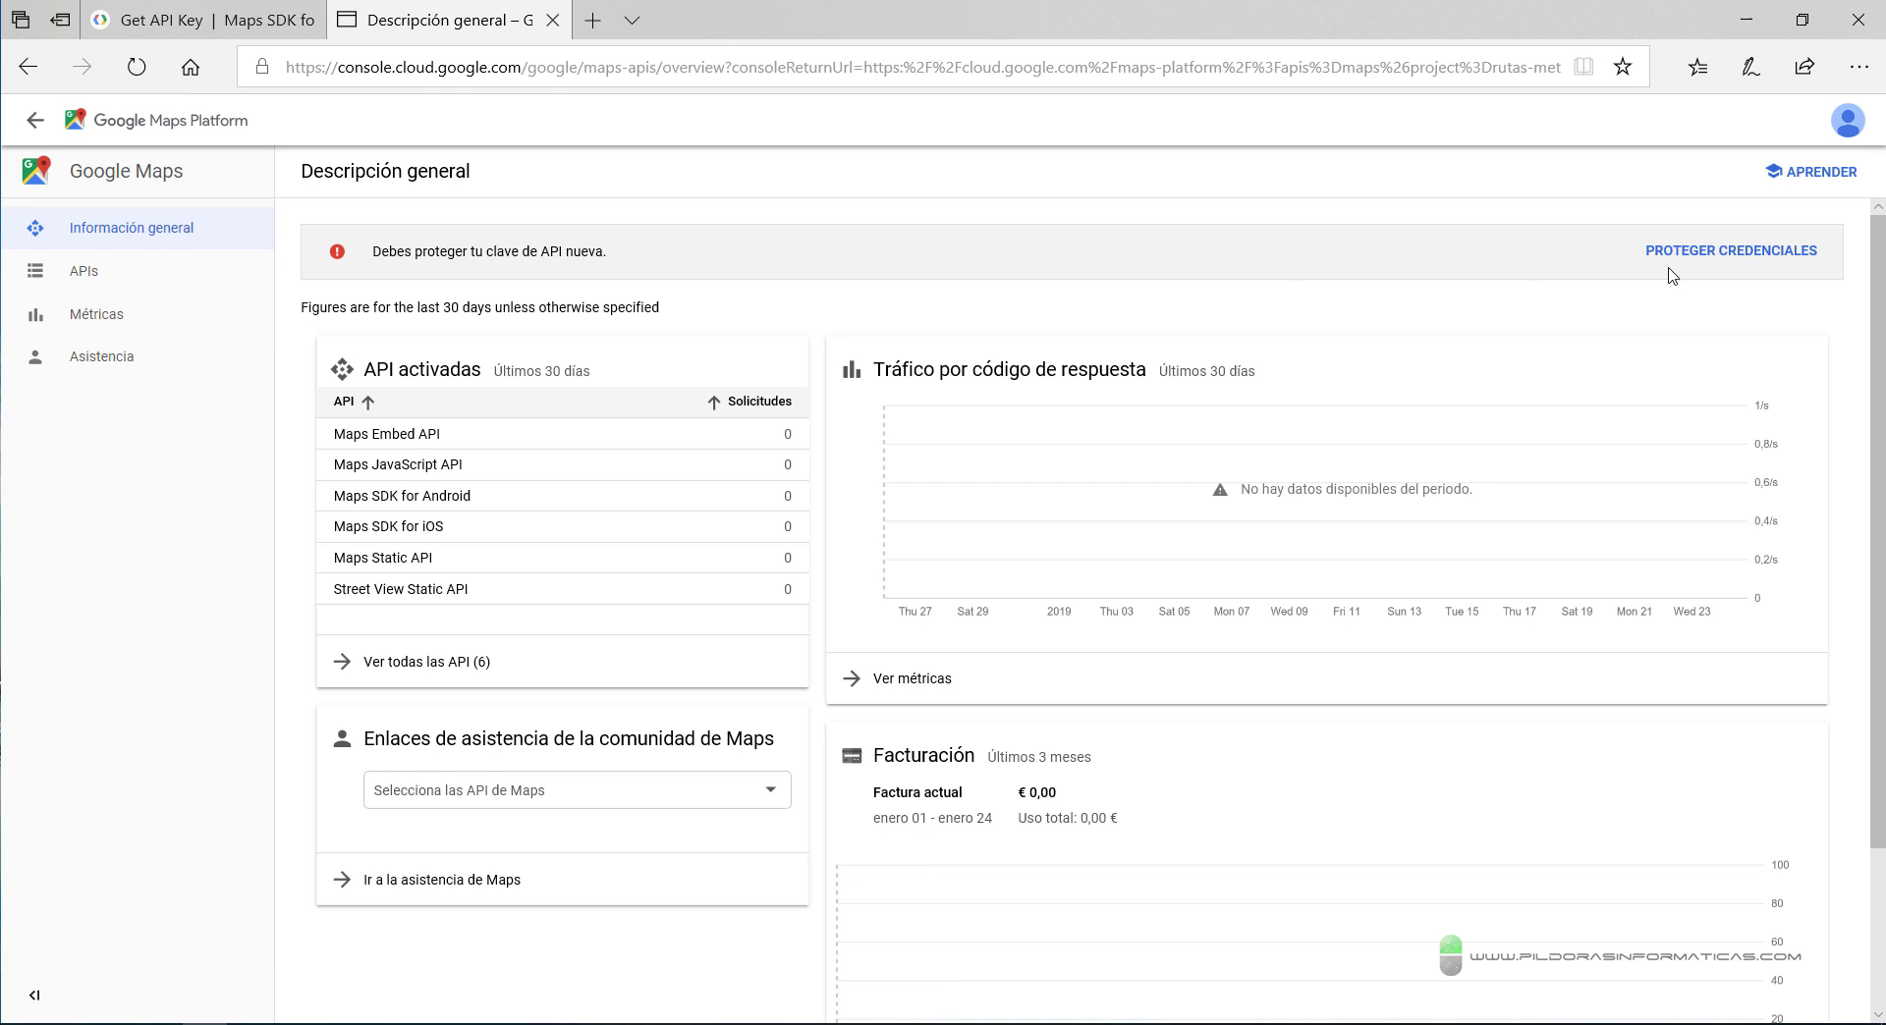
pyautogui.click(80, 276)
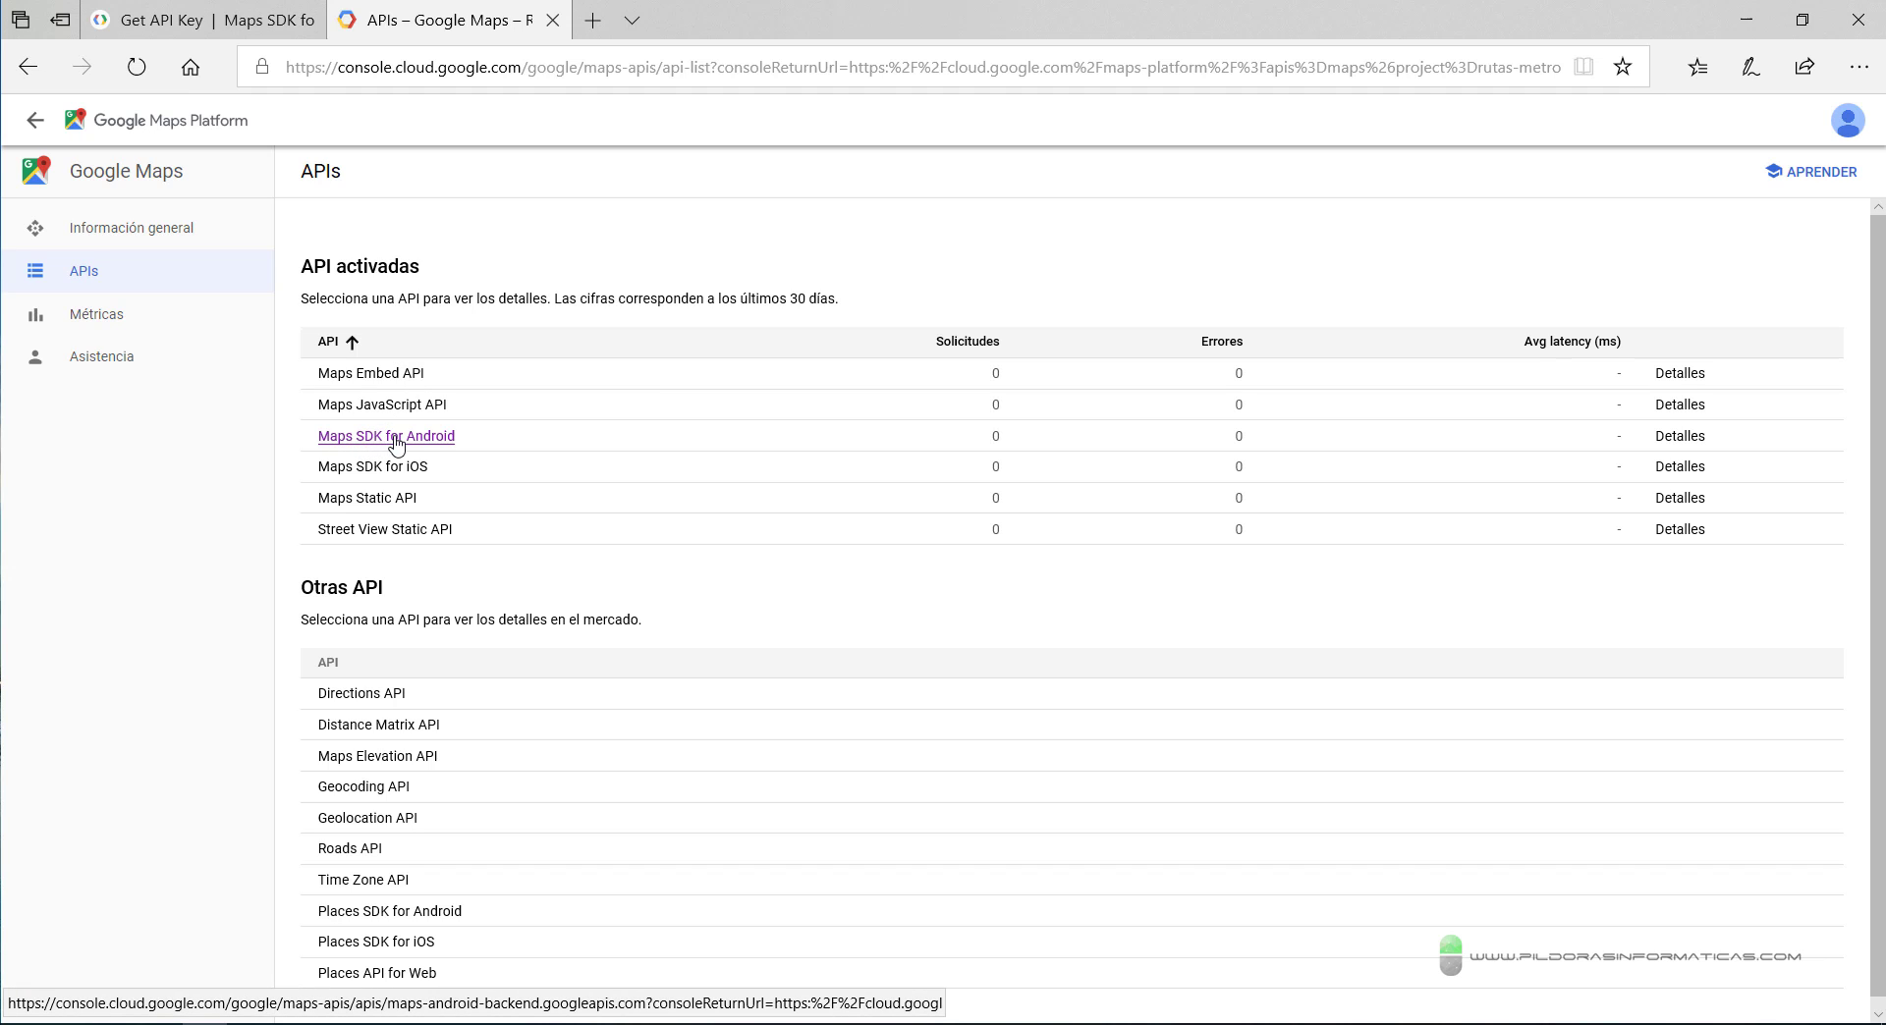
# Step: Open the Maps SDK for Android details and view its Credenciales (credentials) tab
pyautogui.click(1674, 442)
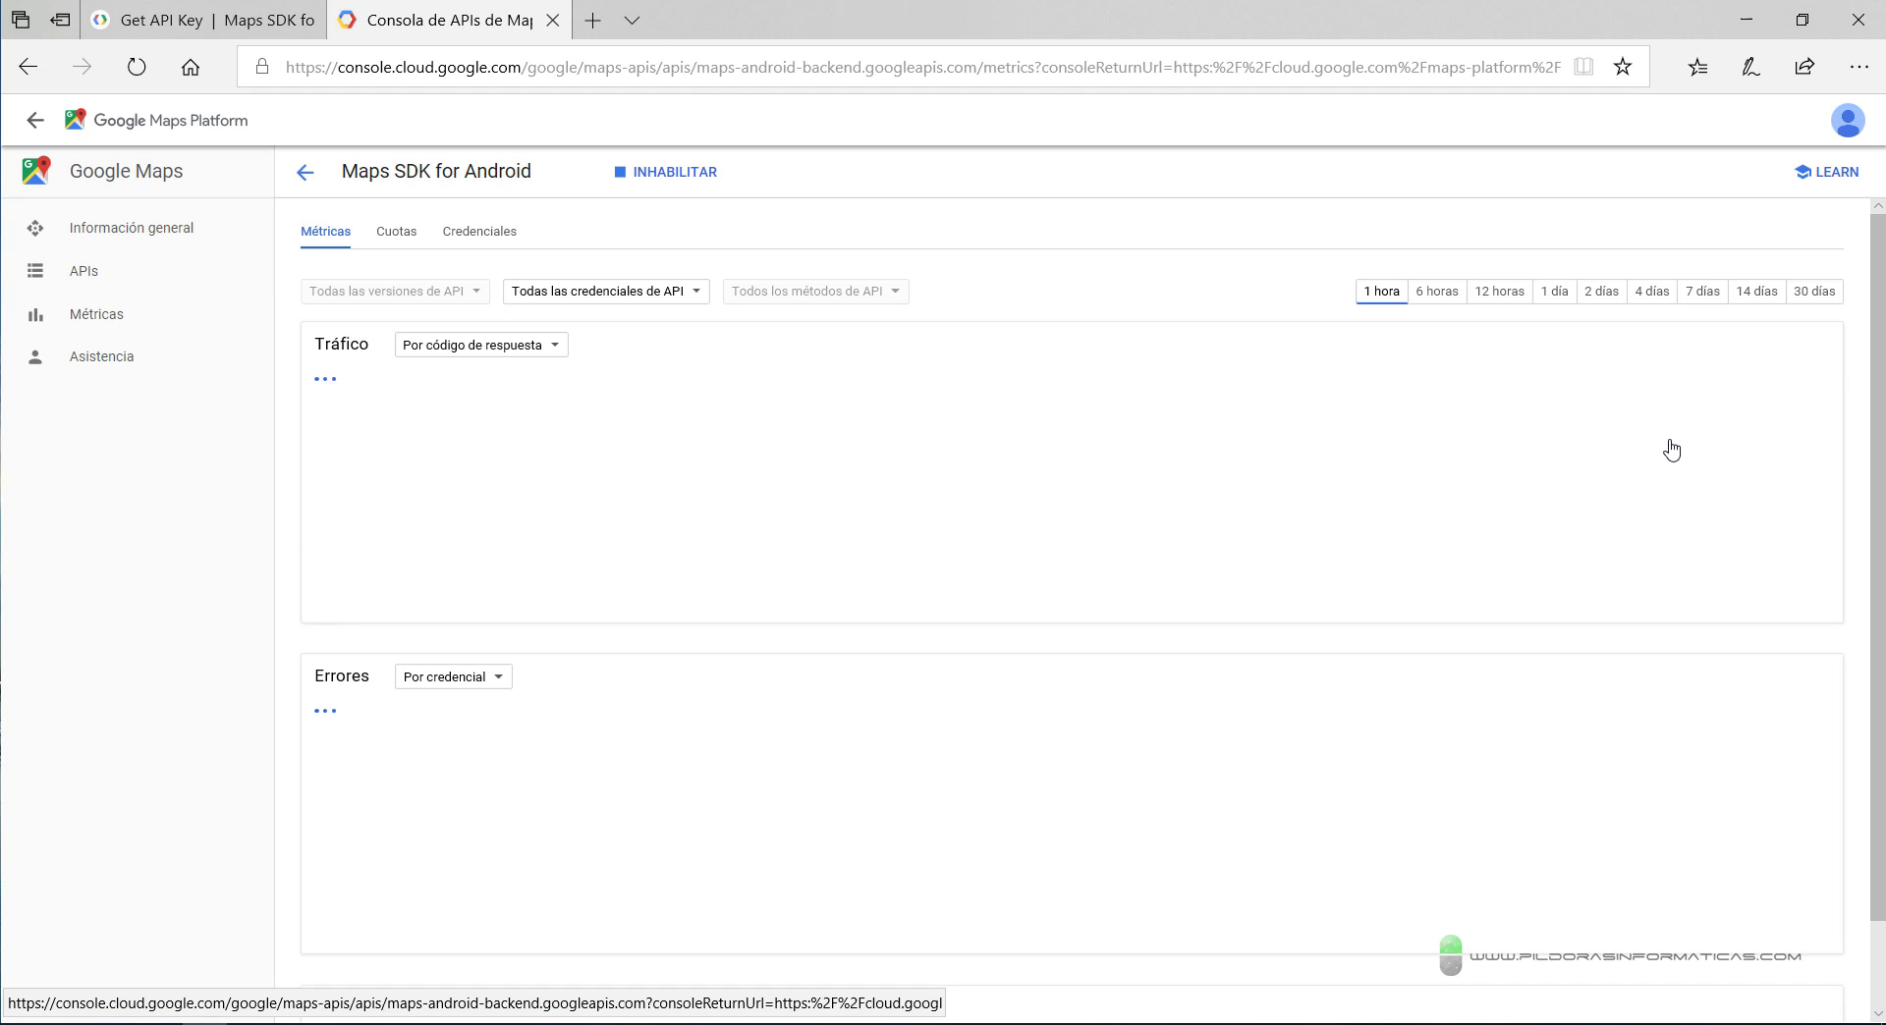
pyautogui.click(484, 240)
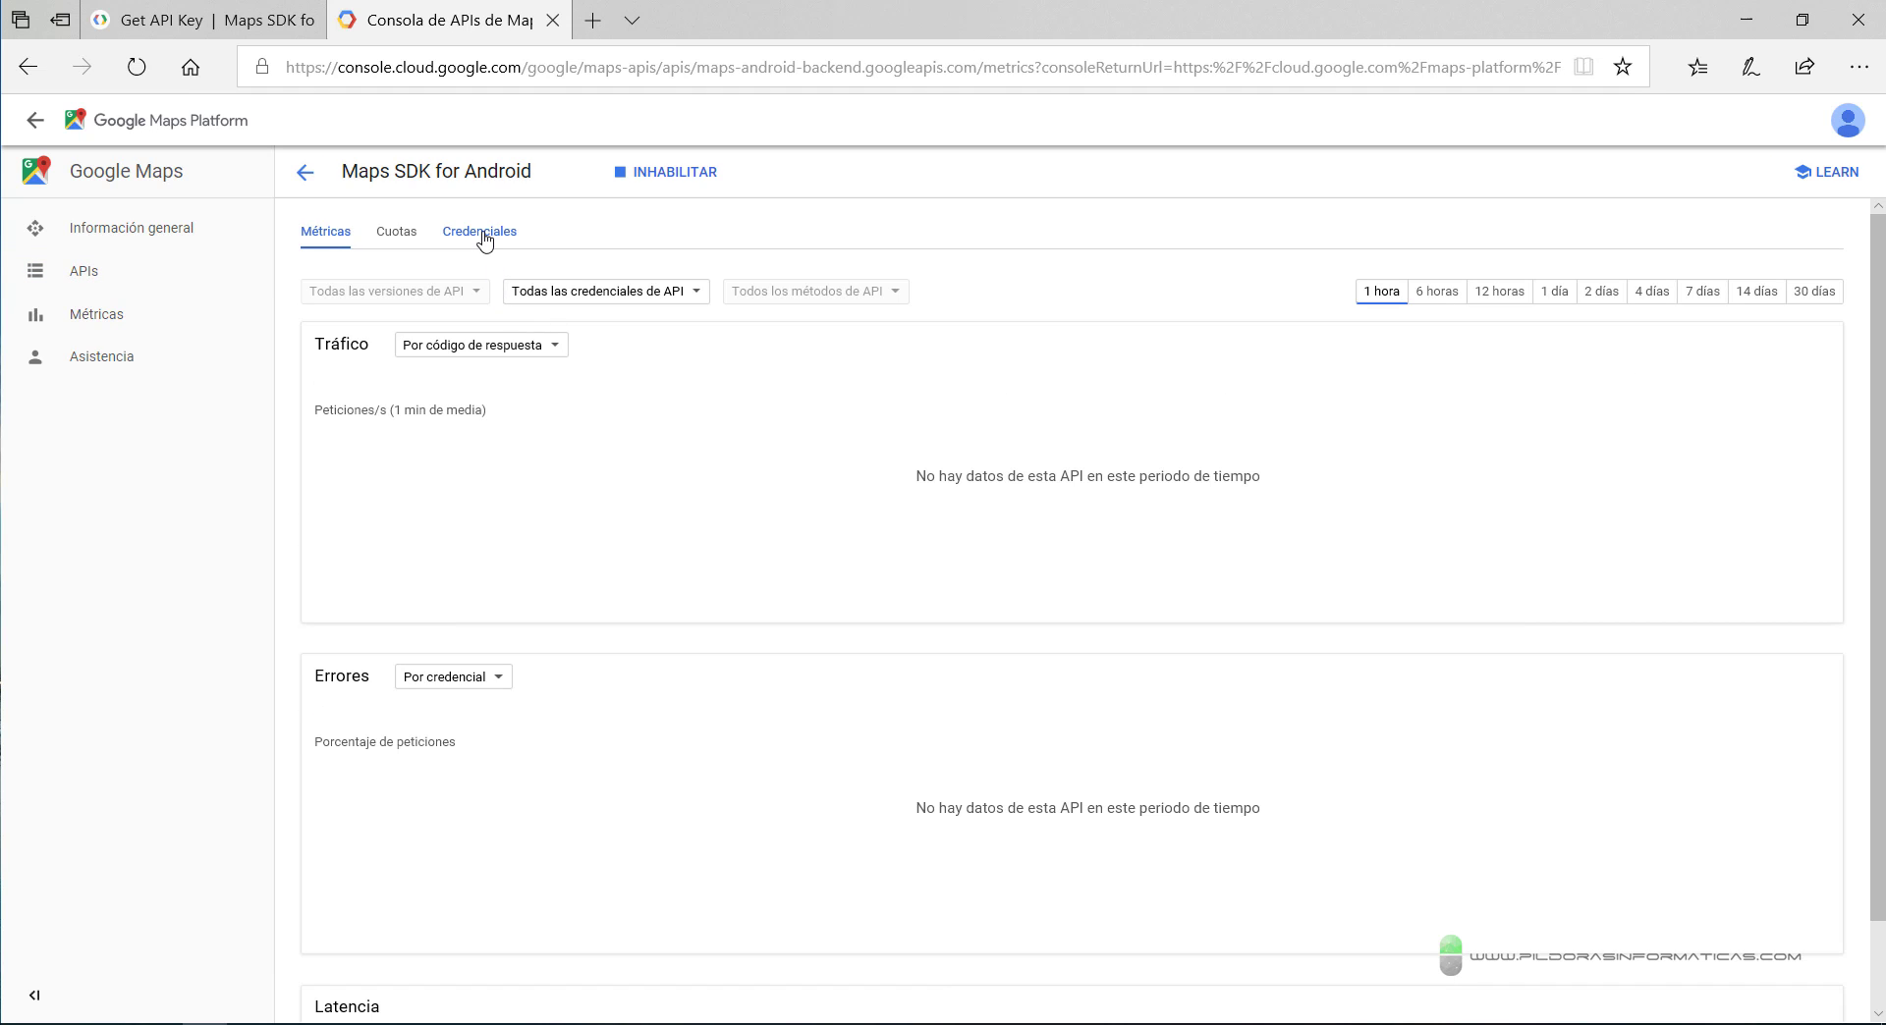